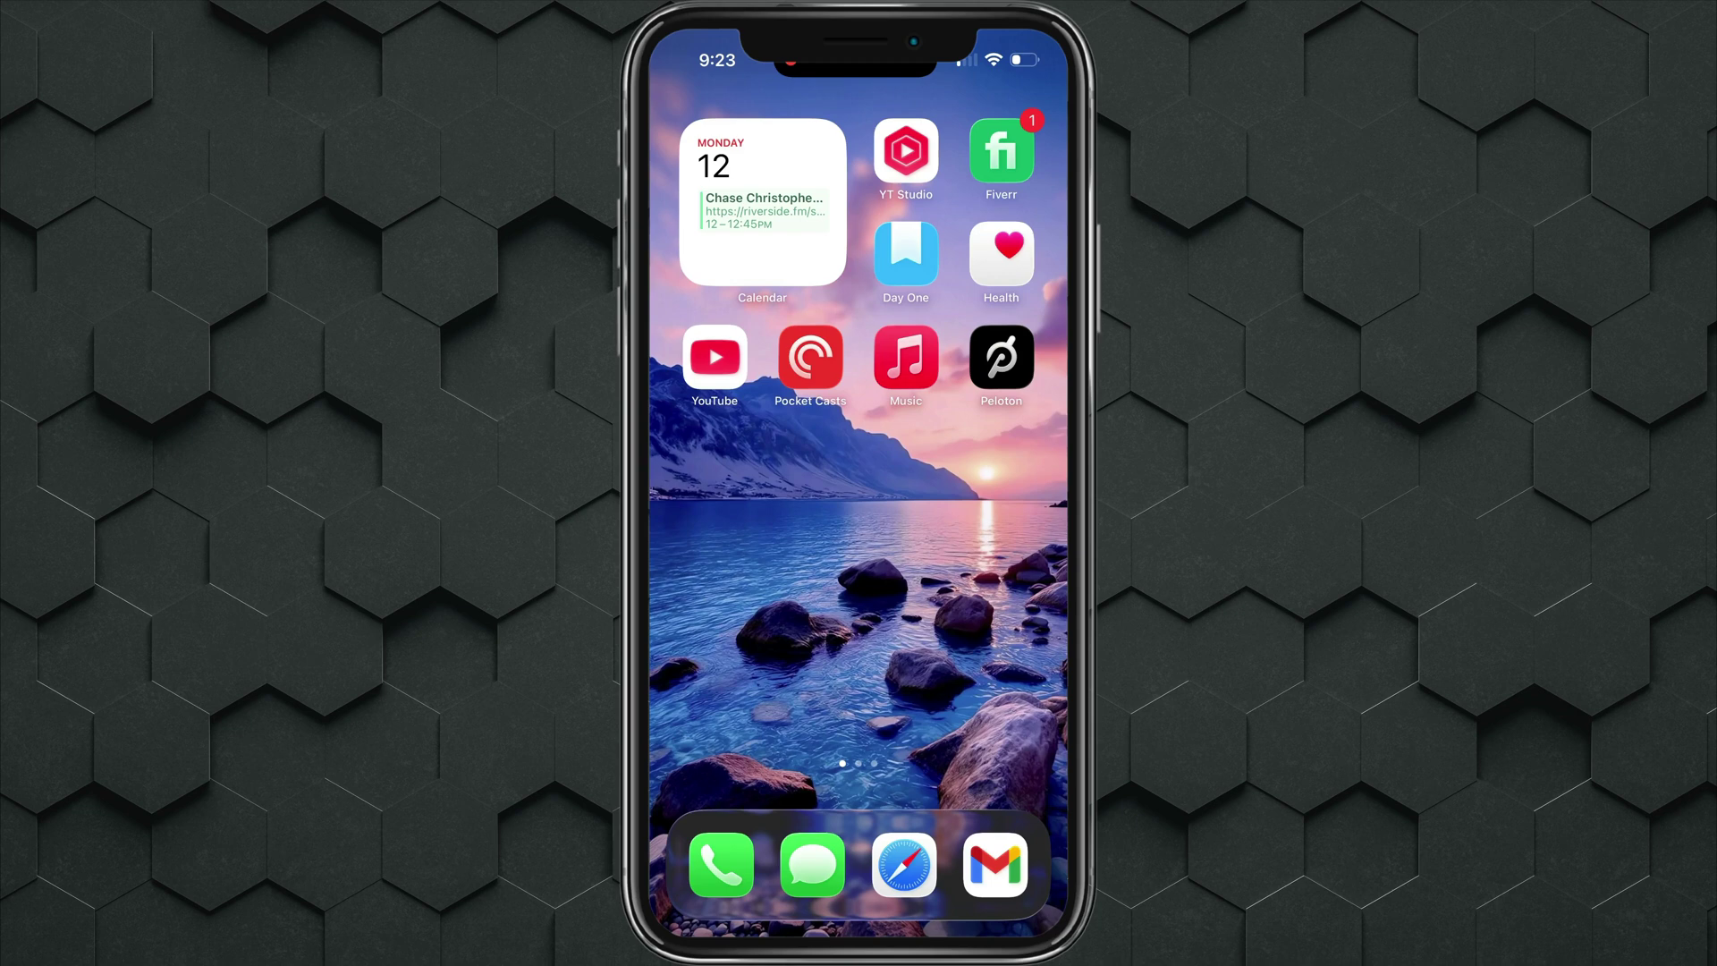
pyautogui.write('shortcuts')
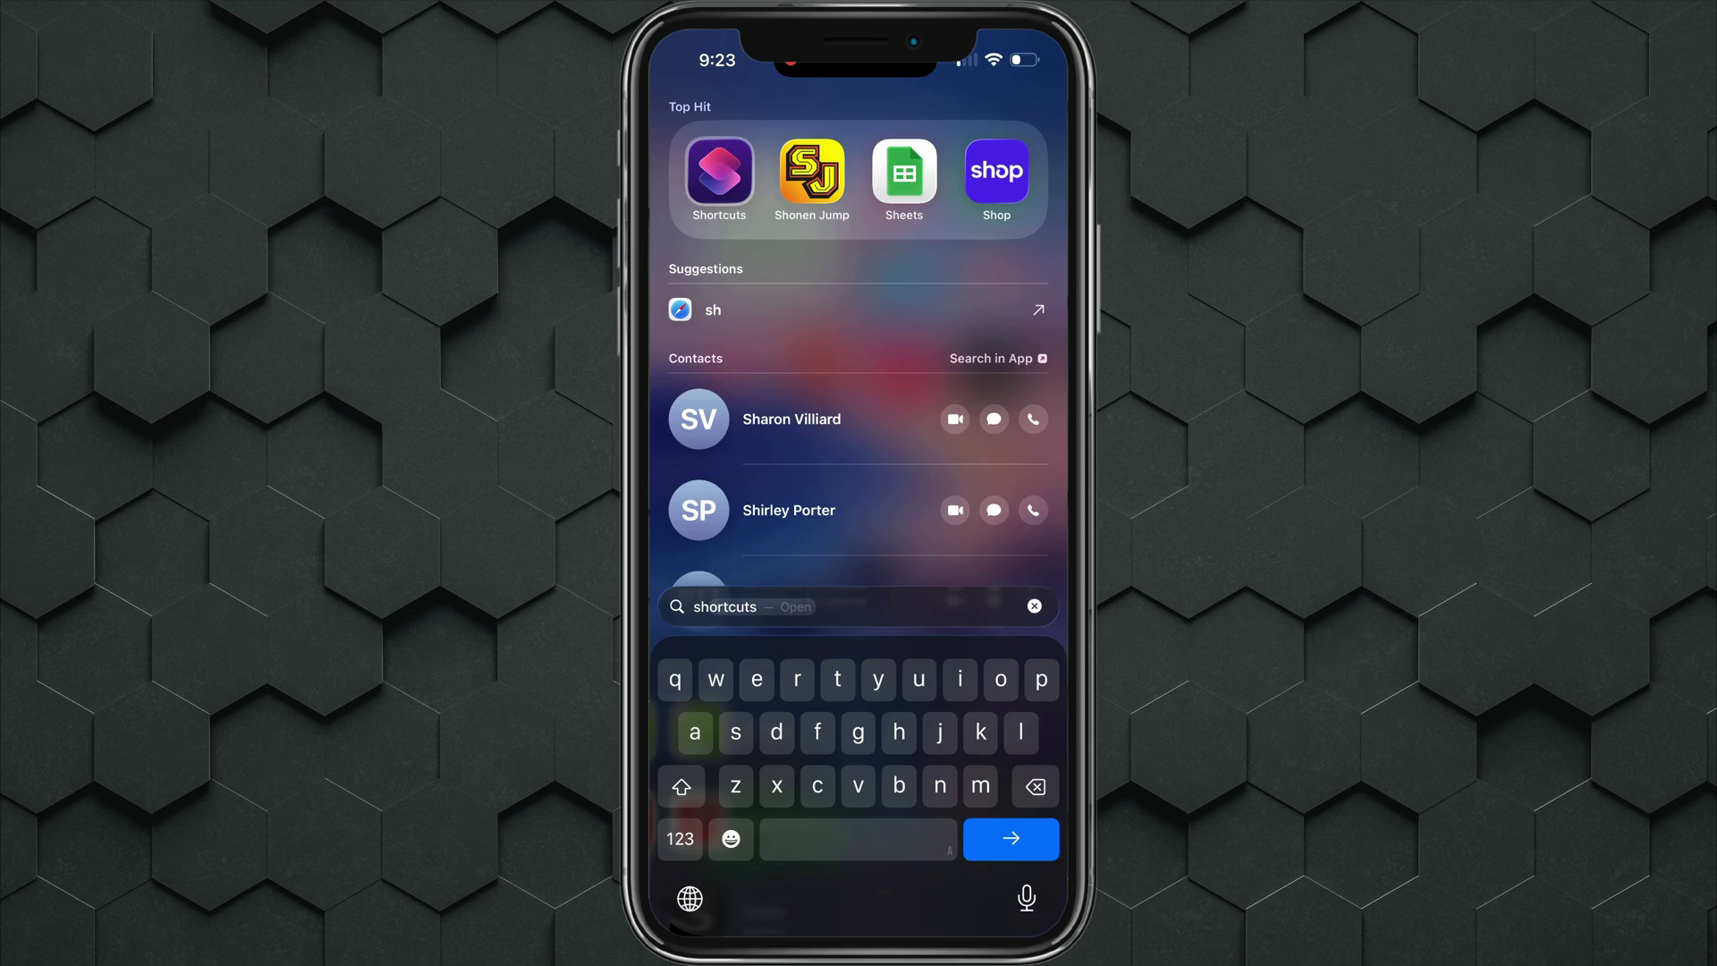
# Step: Launch the Shortcuts app from the Spotlight search for 'shortcuts'
pyautogui.press('Return')
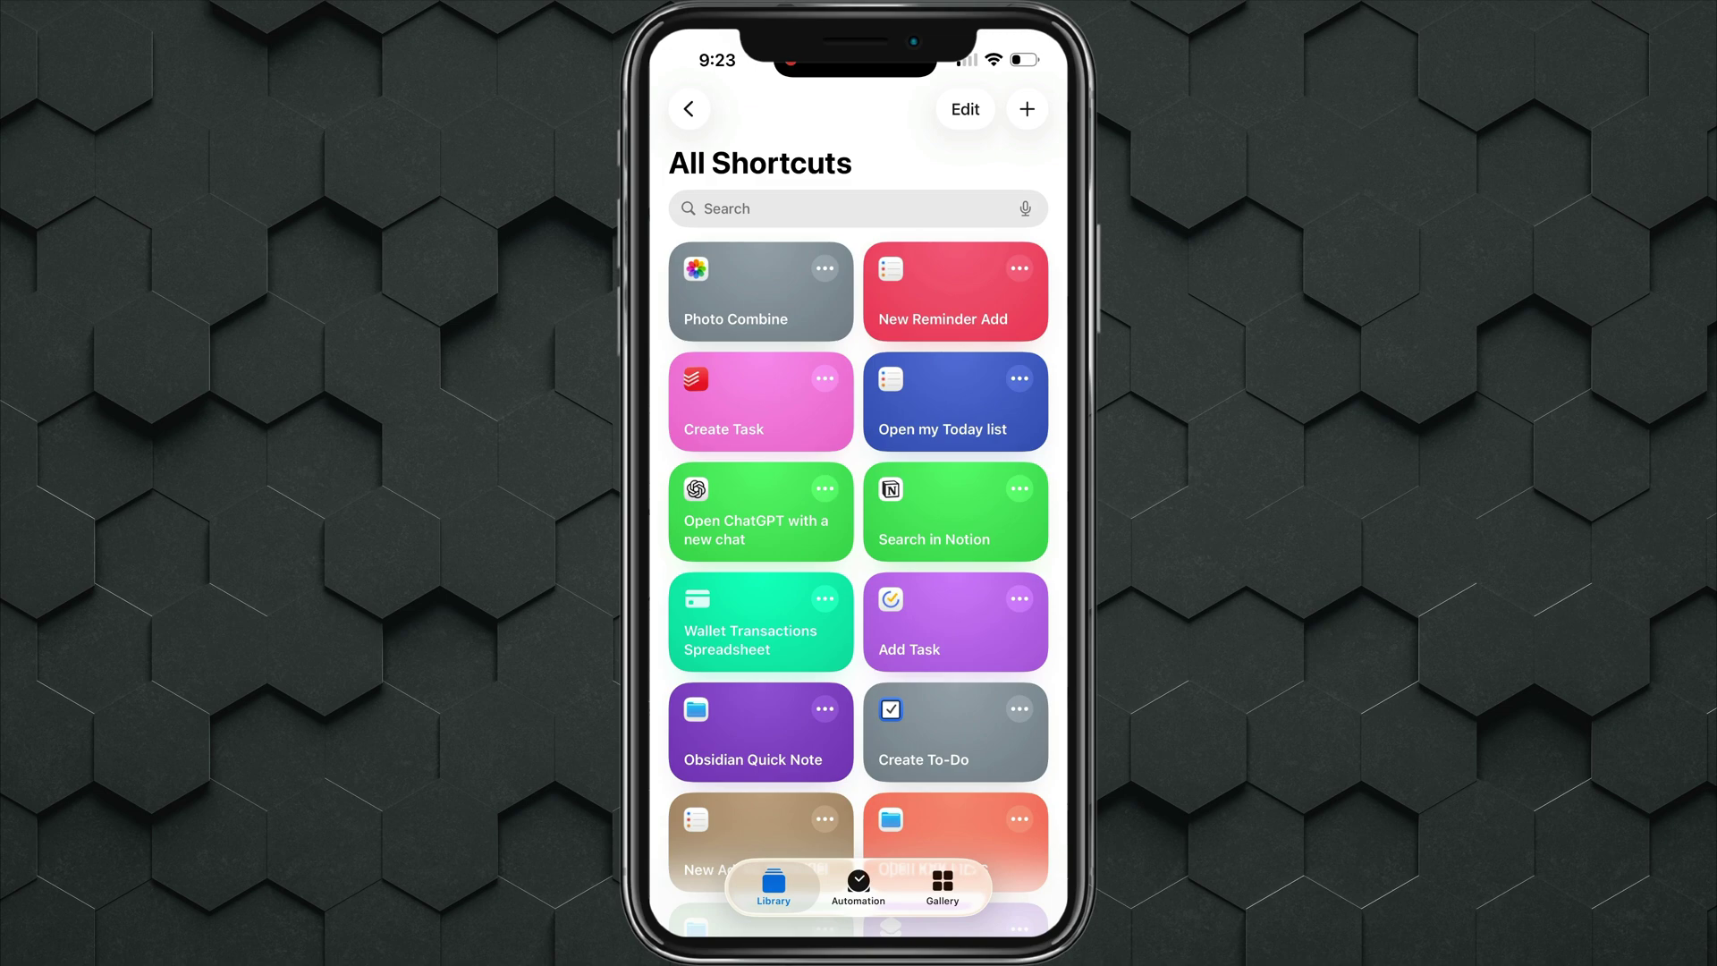
# Step: Create a new shortcut and rename it 'Combine'
pyautogui.click(1026, 109)
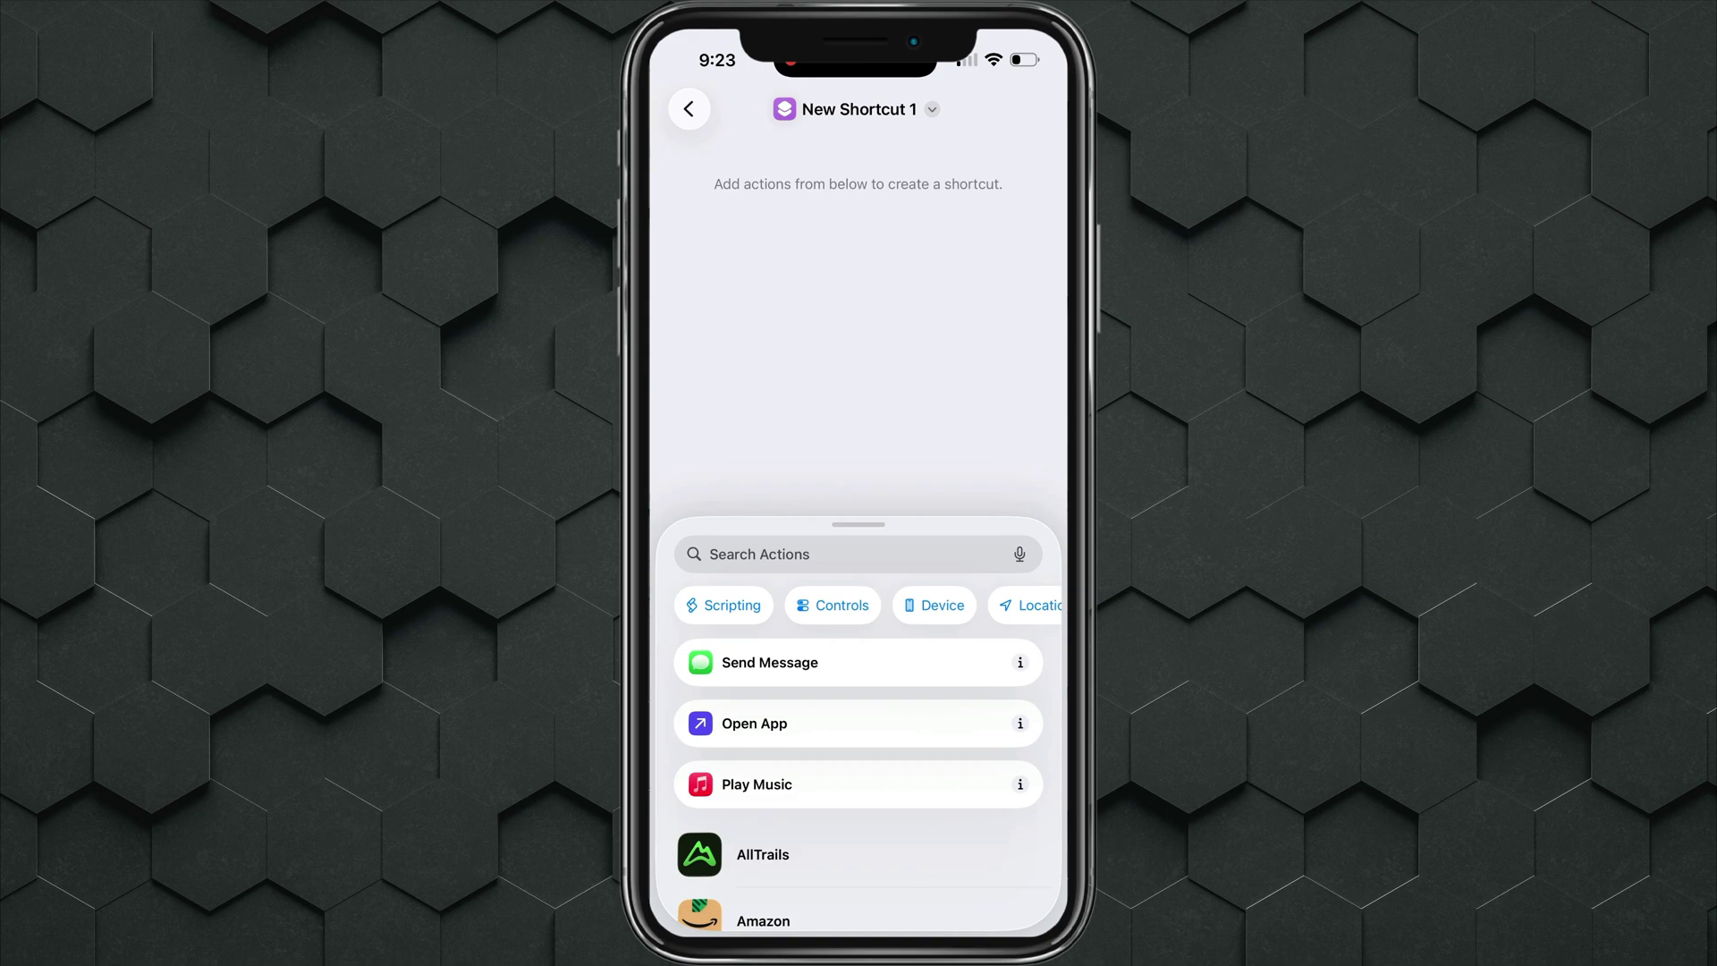
pyautogui.click(859, 108)
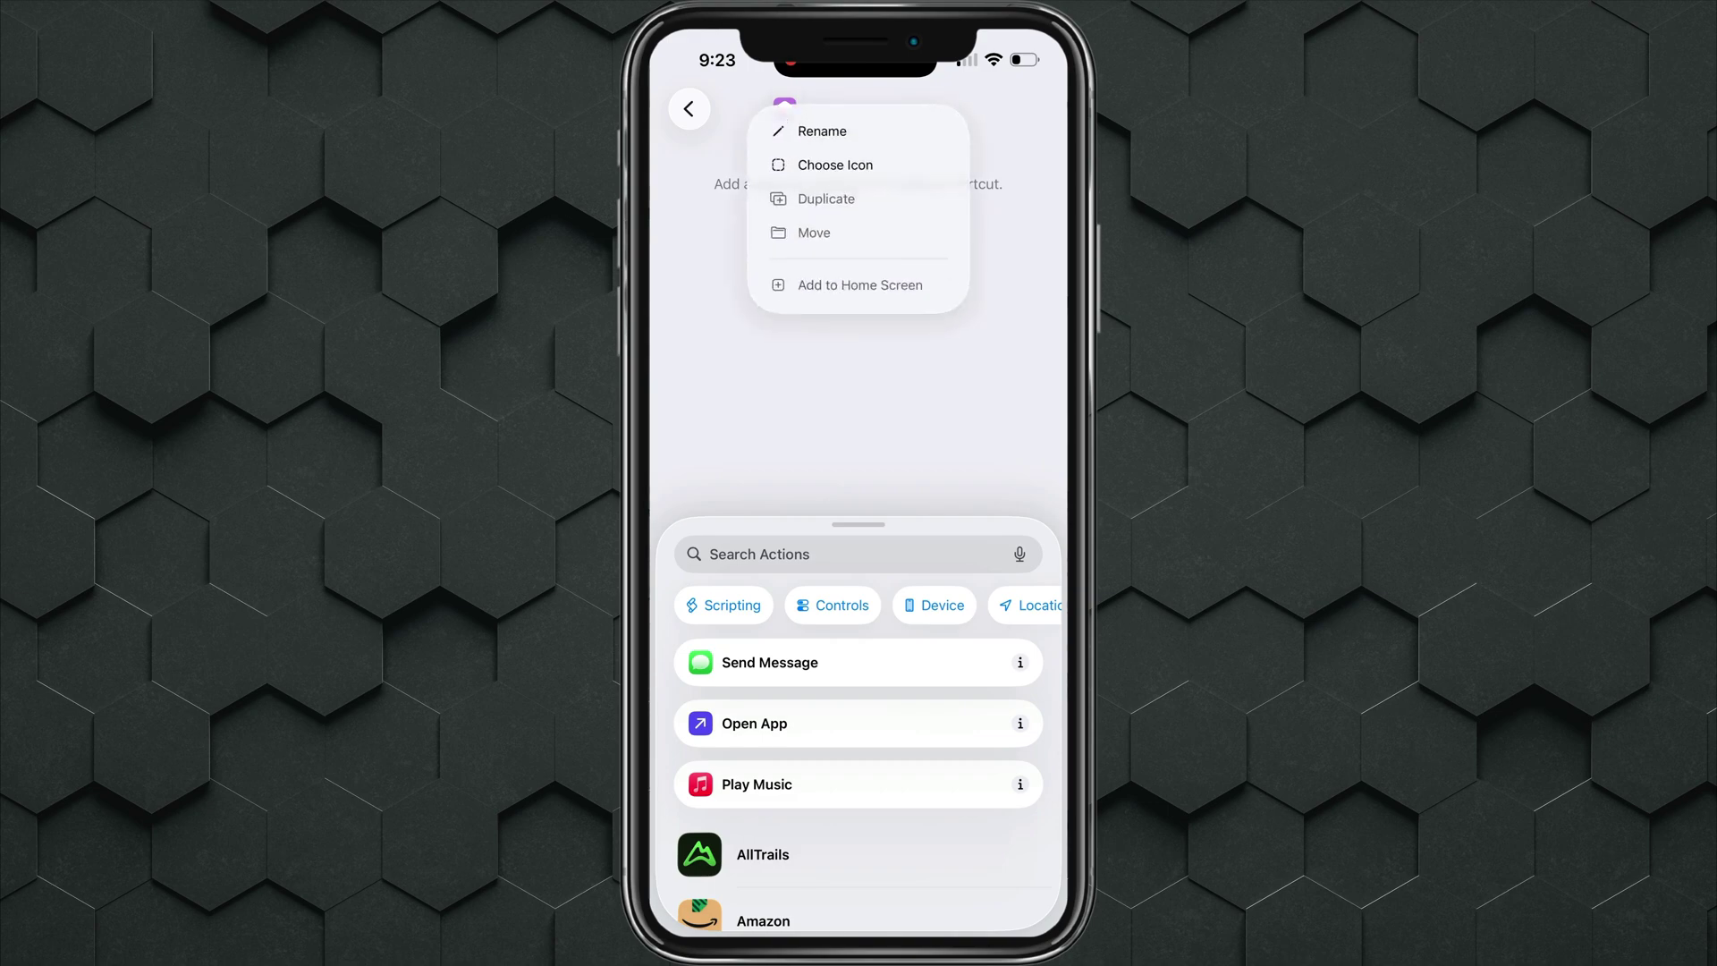
pyautogui.click(819, 126)
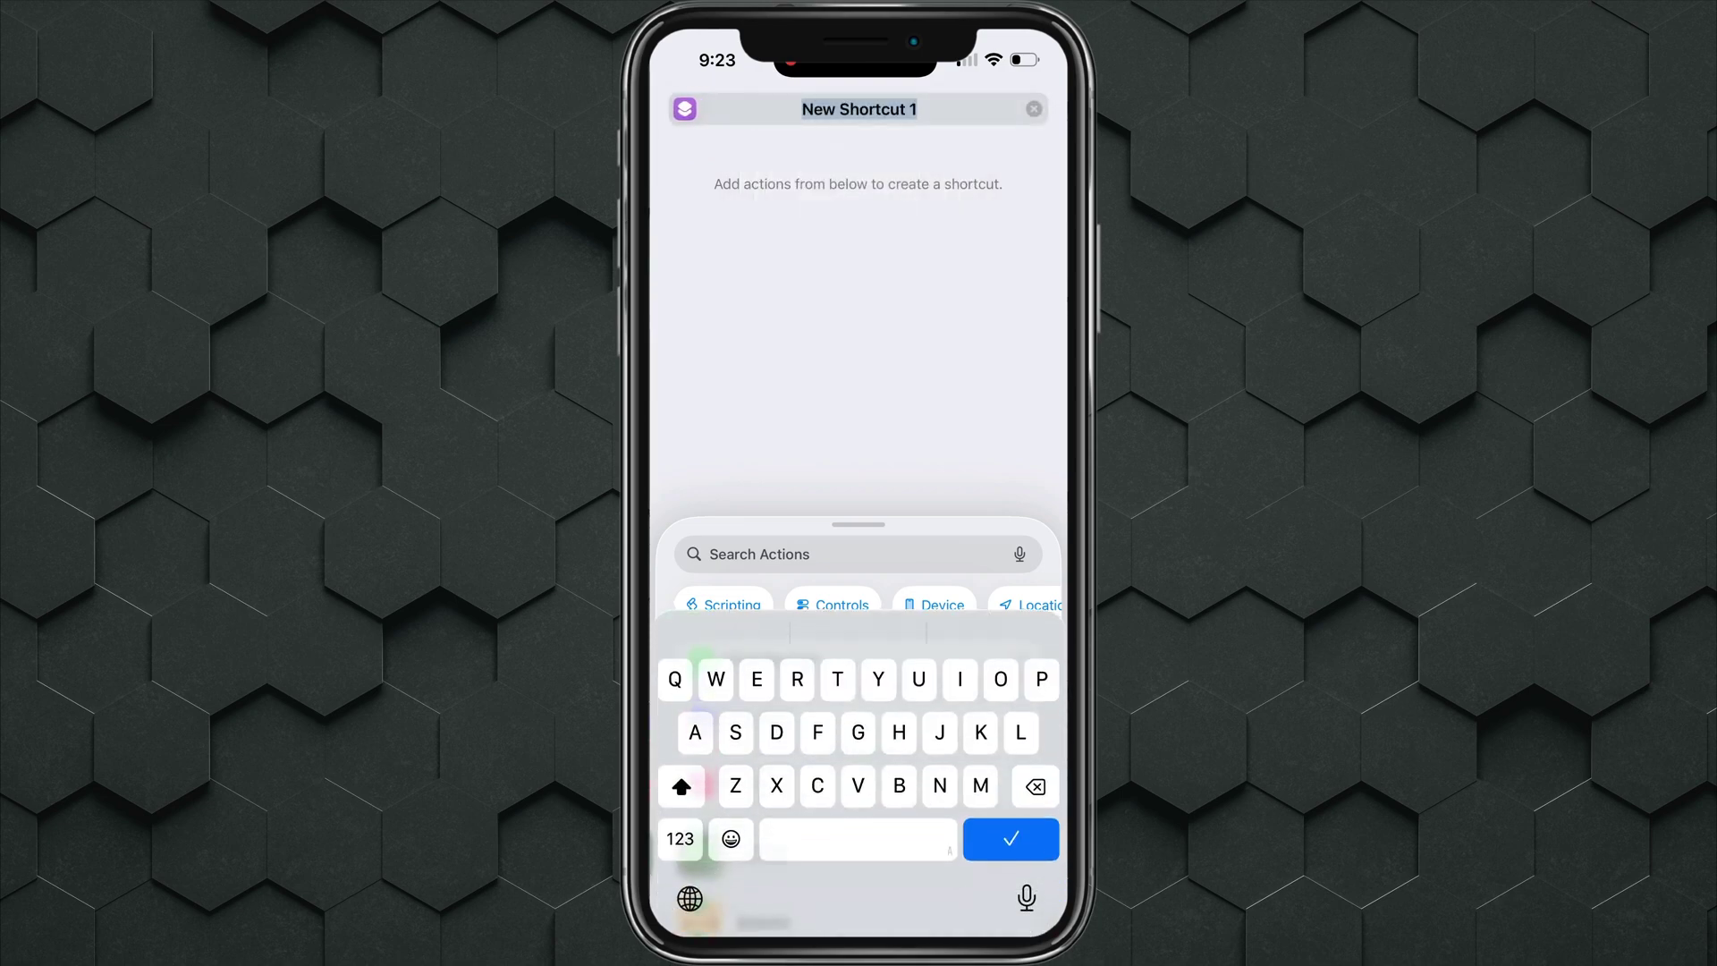
pyautogui.write('Co')
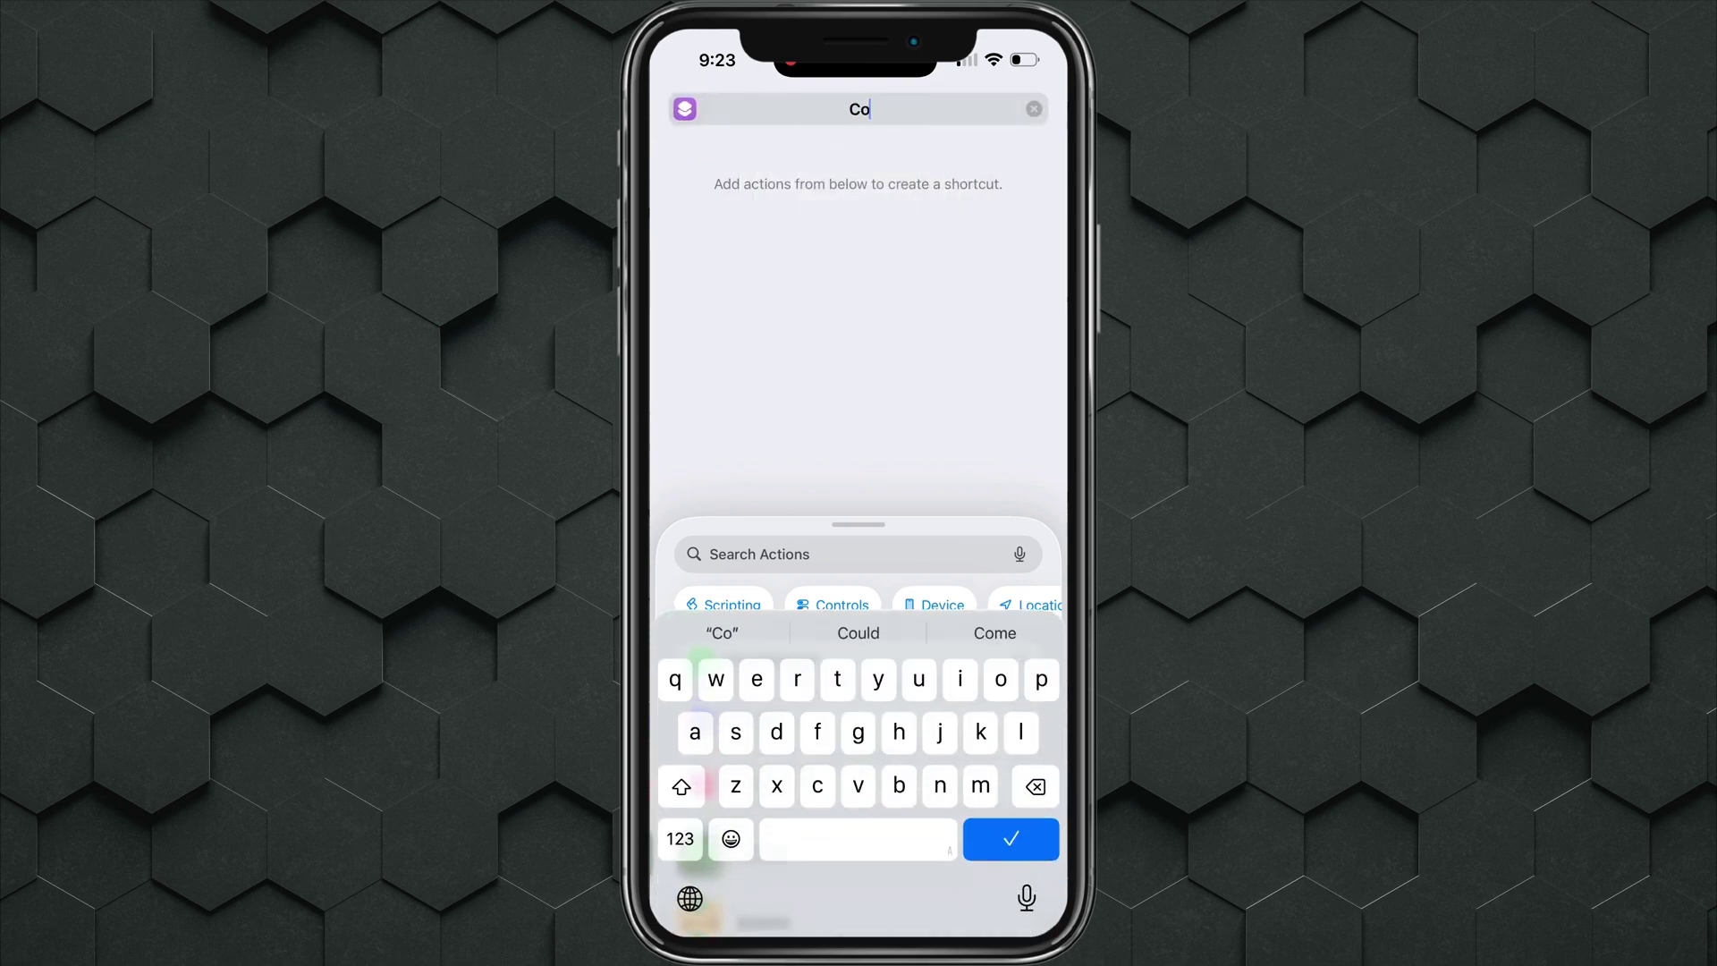
pyautogui.write('mbine')
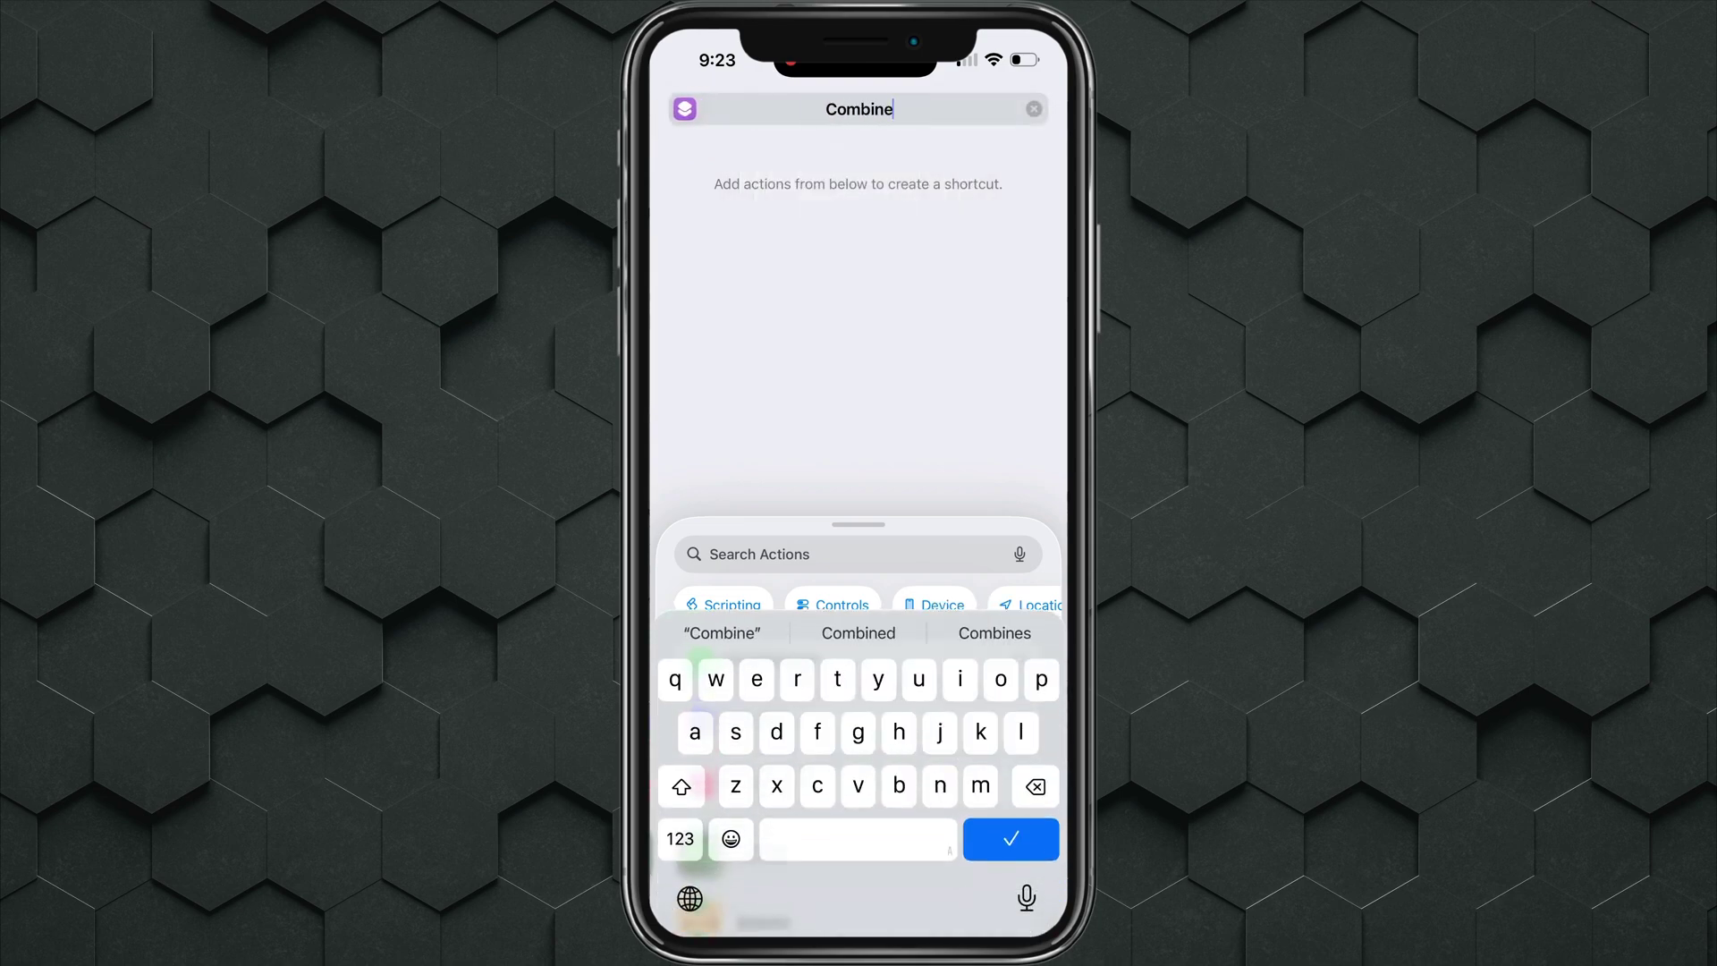
pyautogui.click(1011, 838)
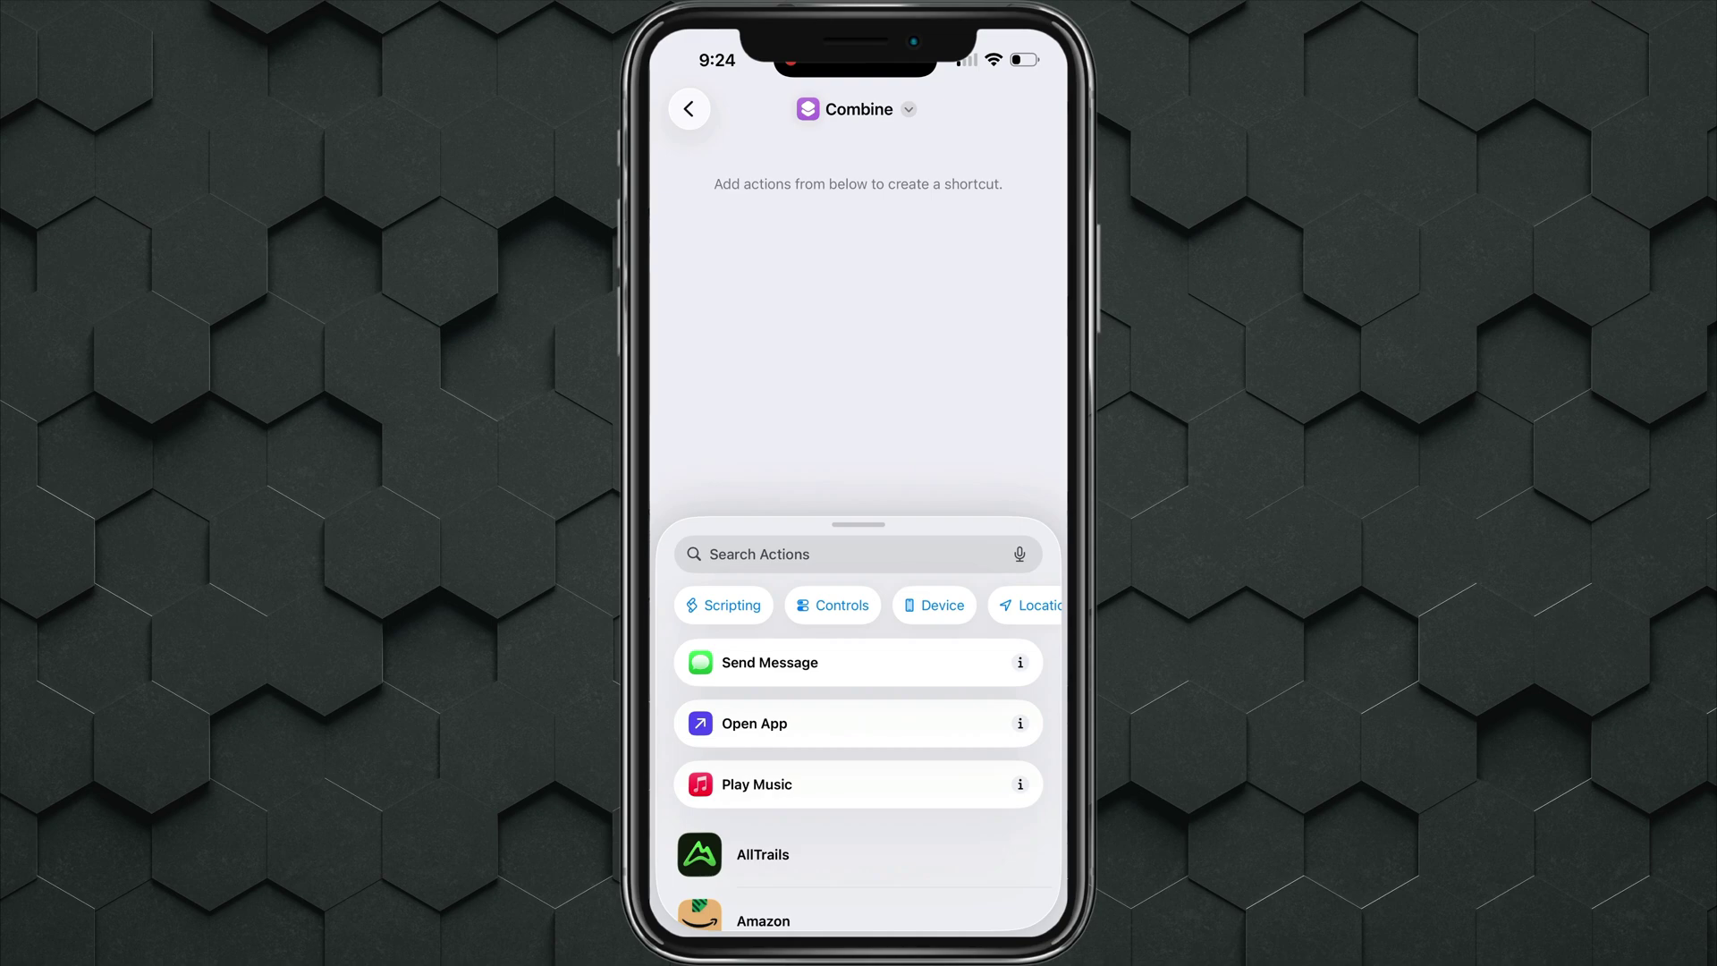
# Step: Add a Select Photos action with Select Multiple turned on
pyautogui.click(760, 555)
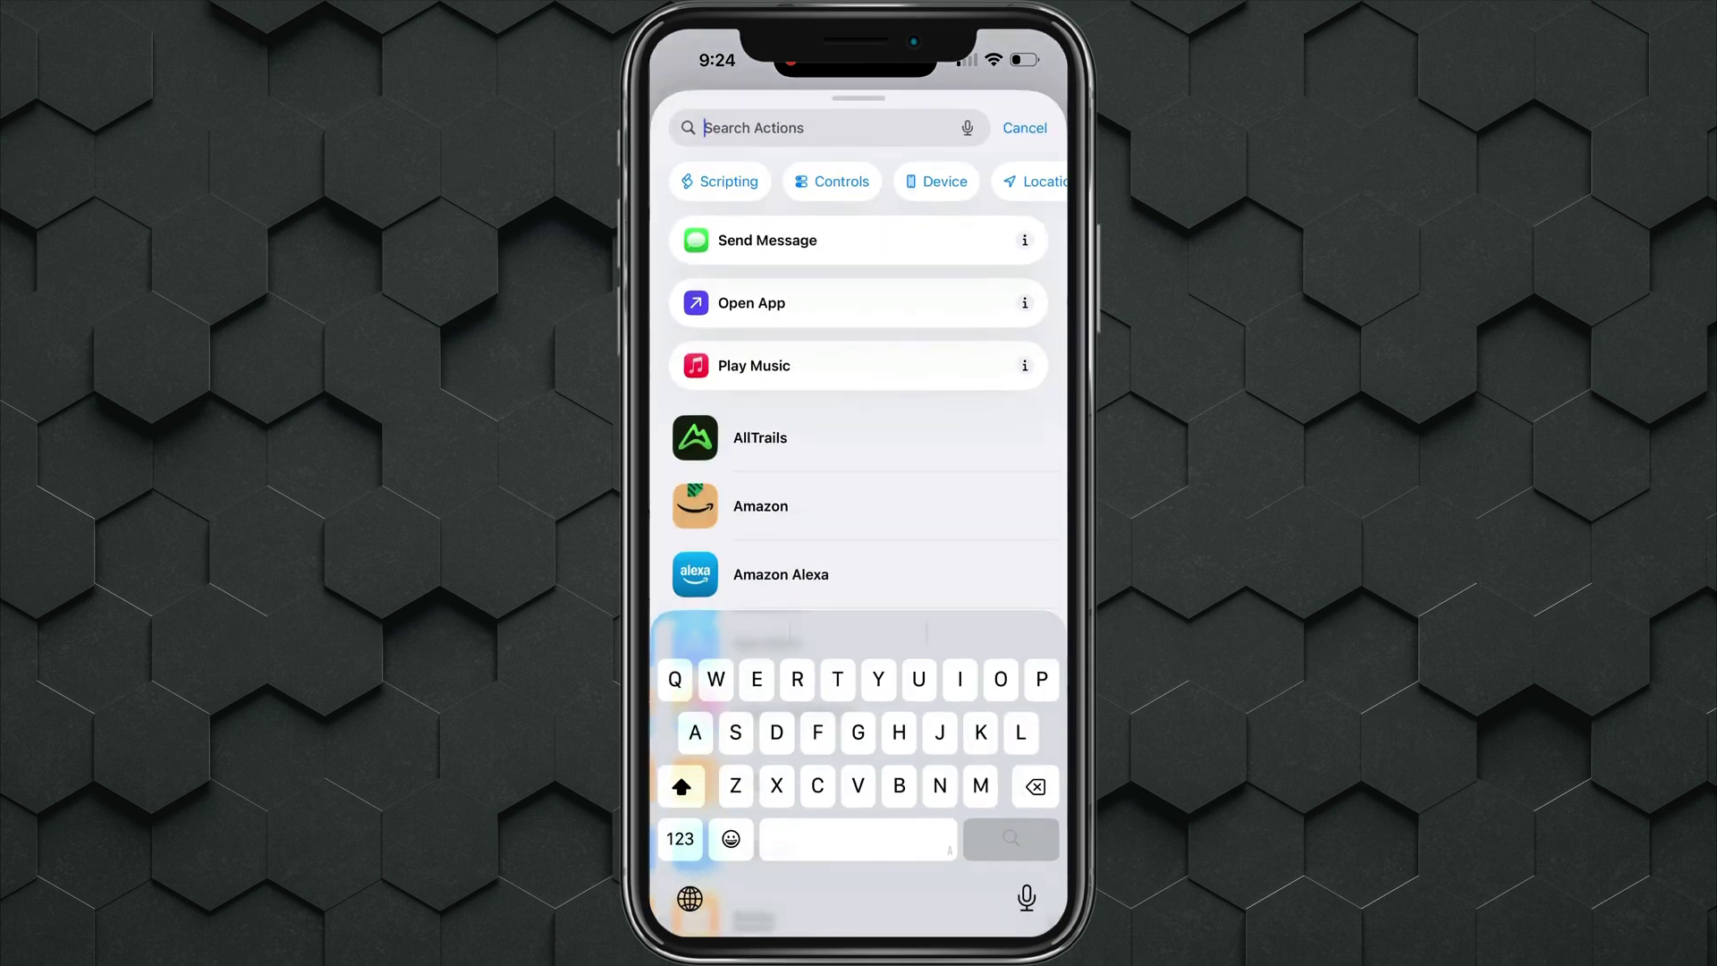
pyautogui.write('Select')
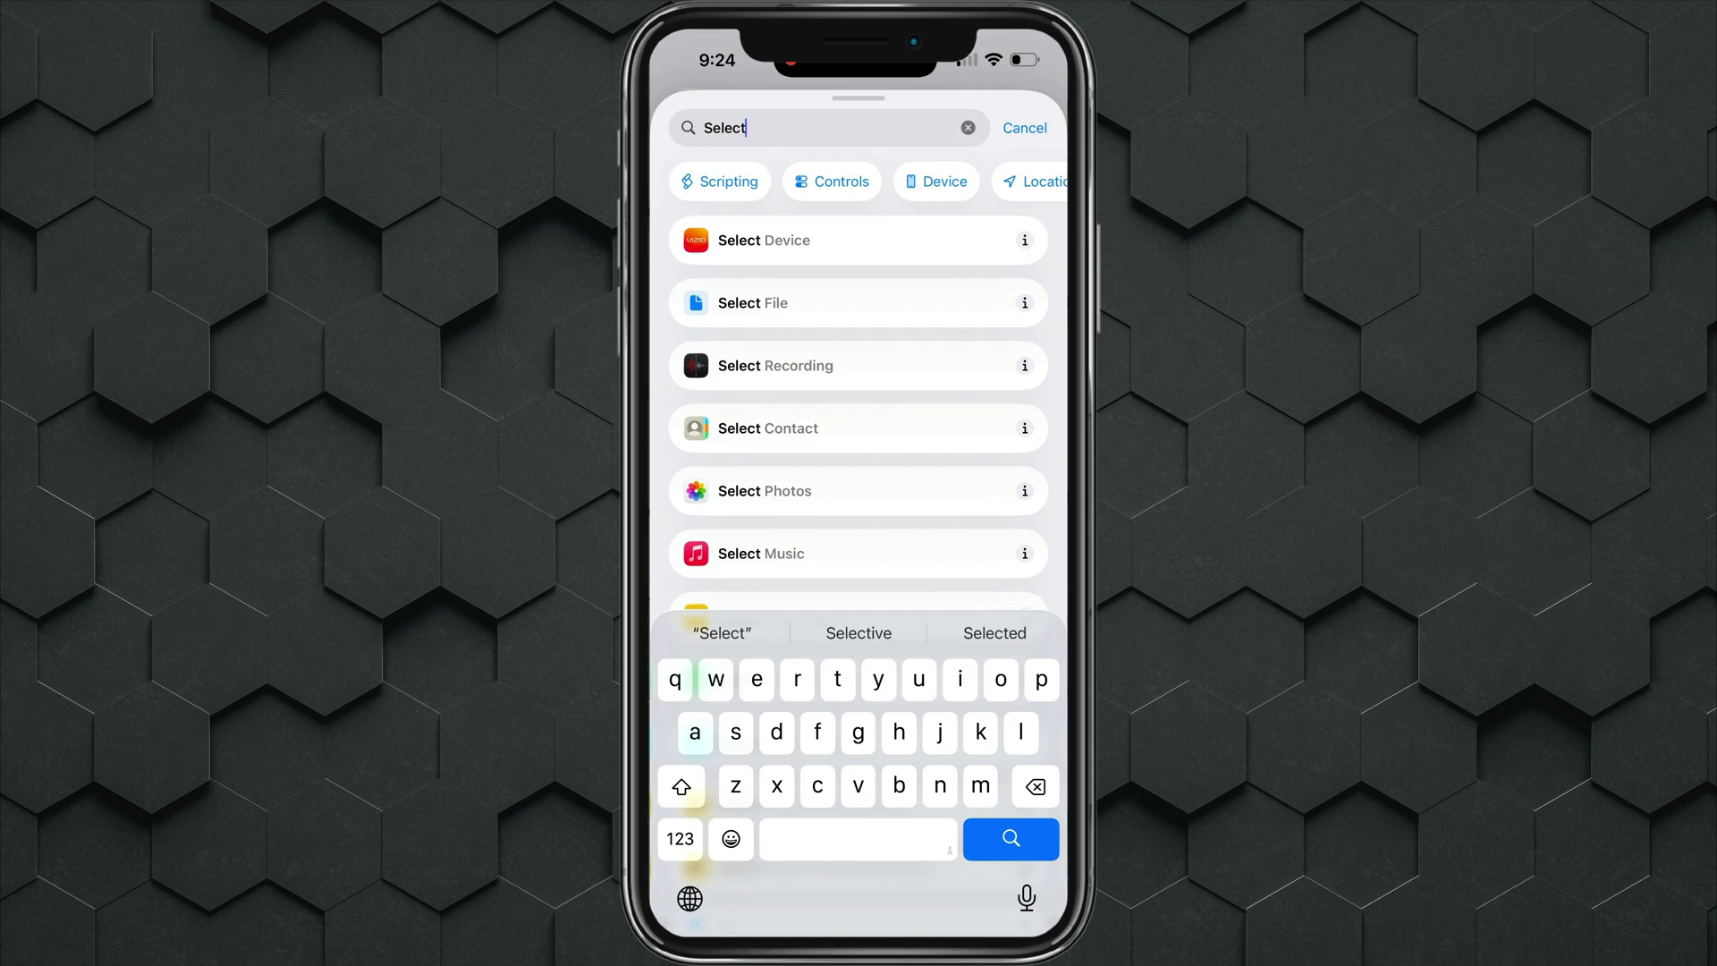
pyautogui.click(764, 492)
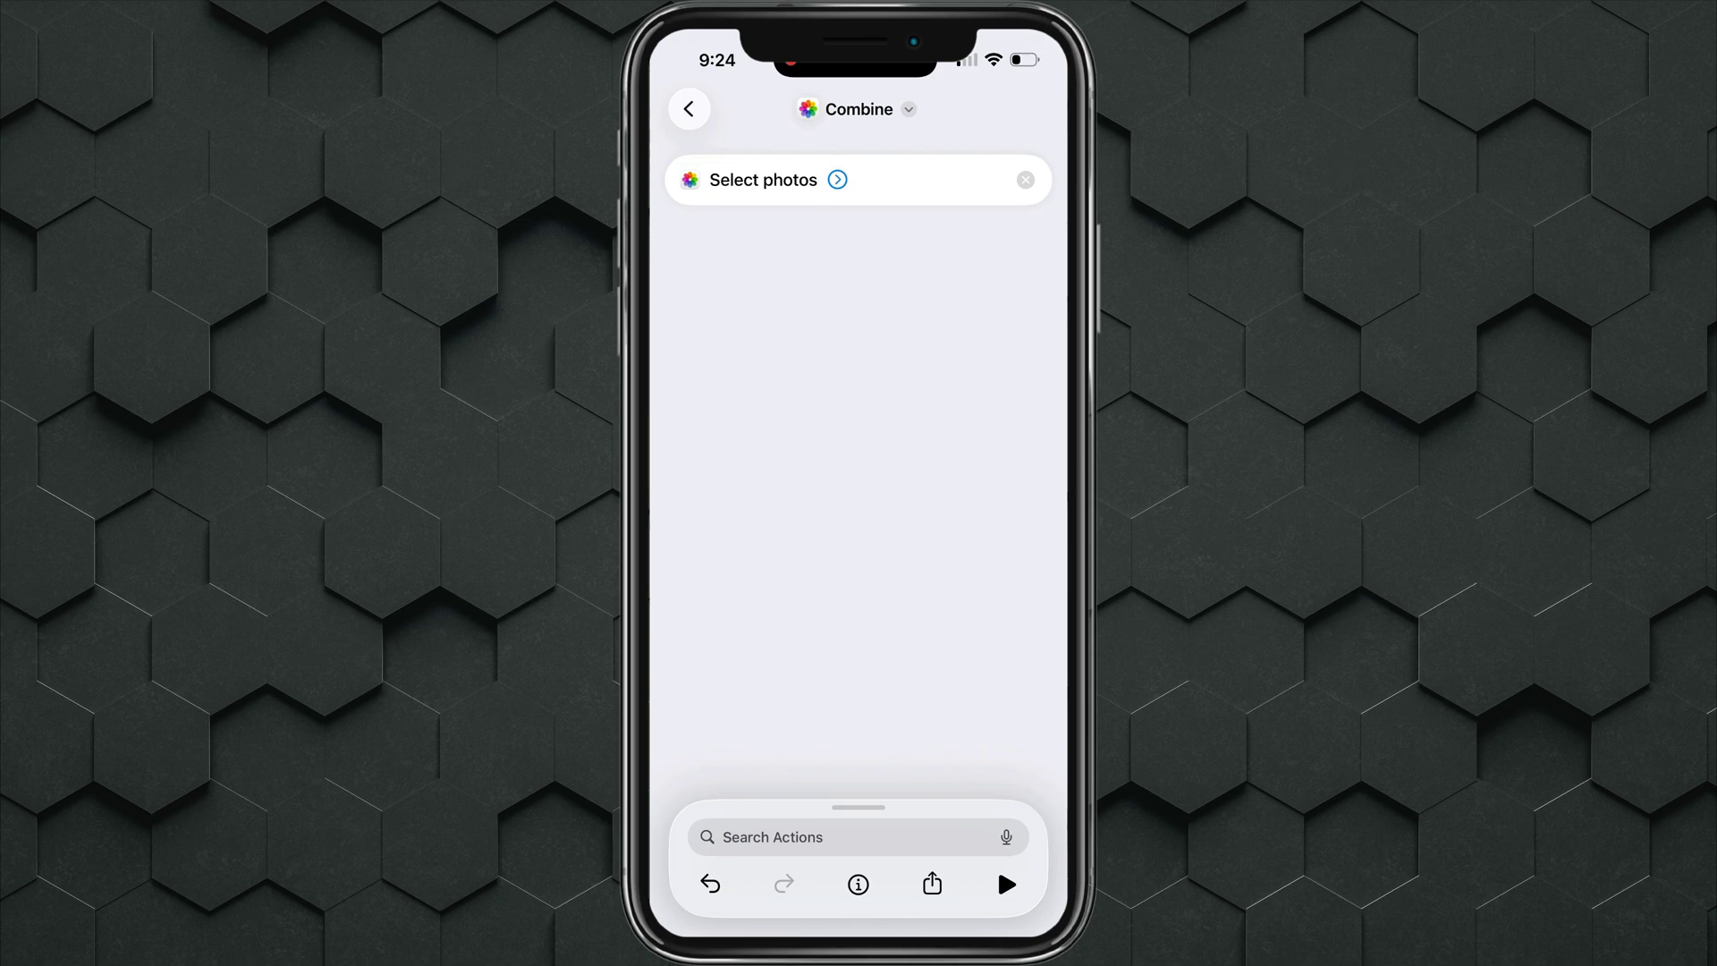
pyautogui.click(837, 179)
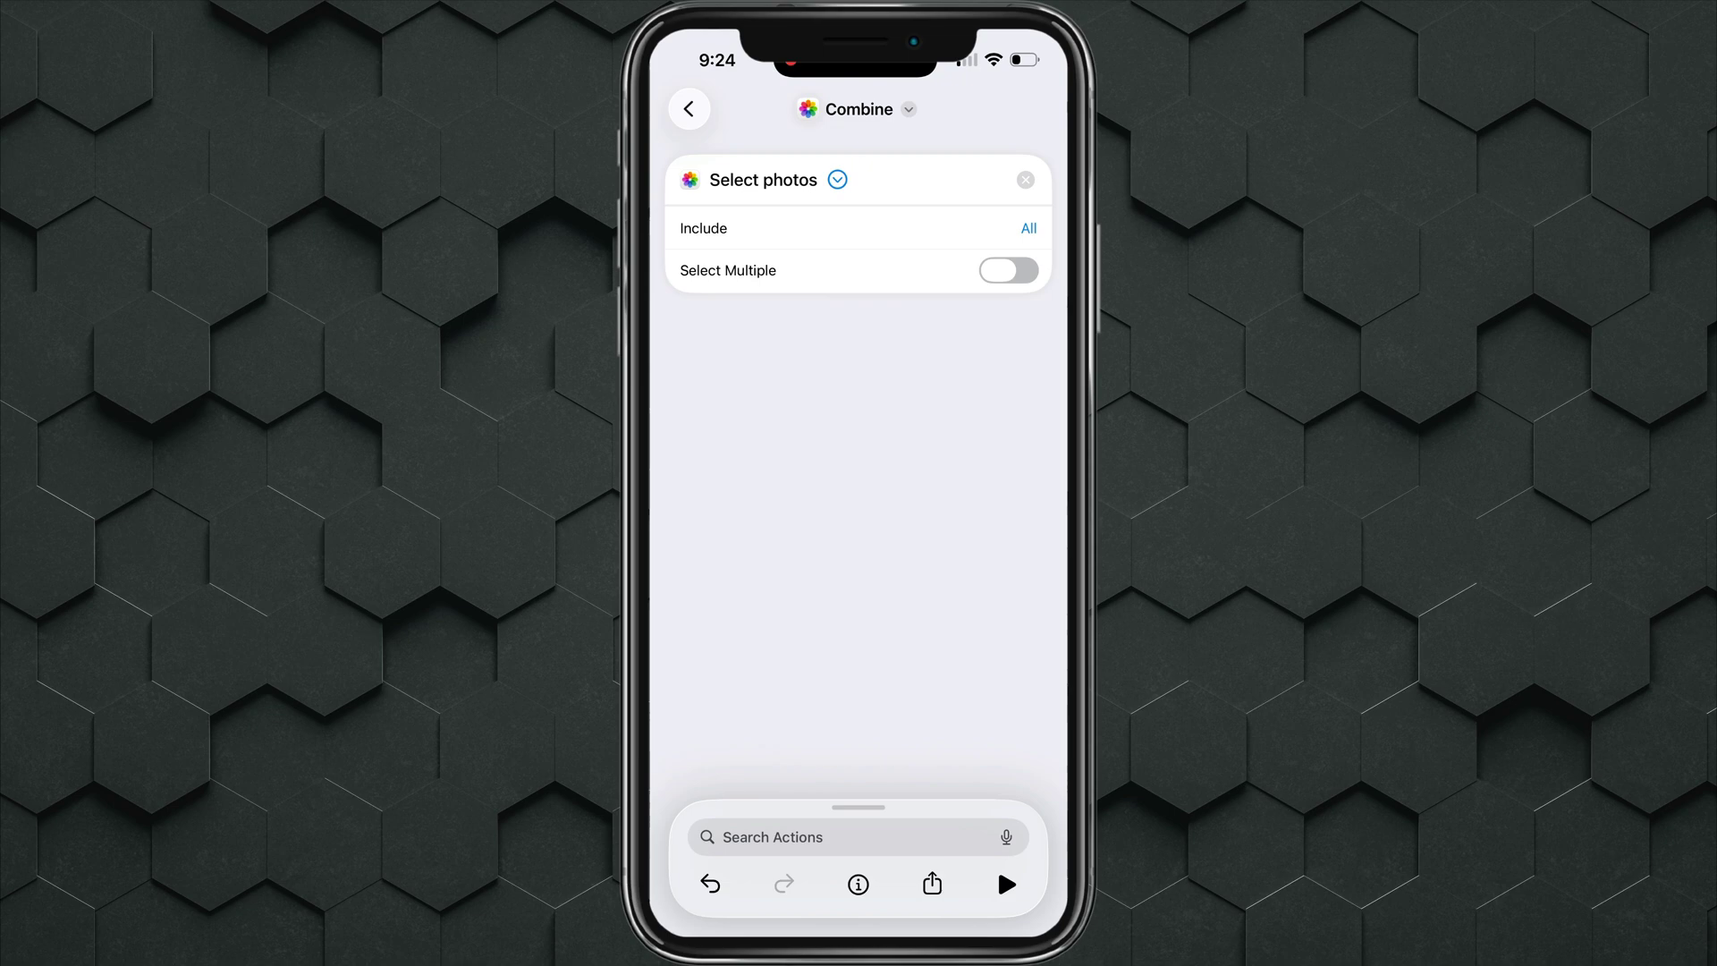
pyautogui.click(1009, 269)
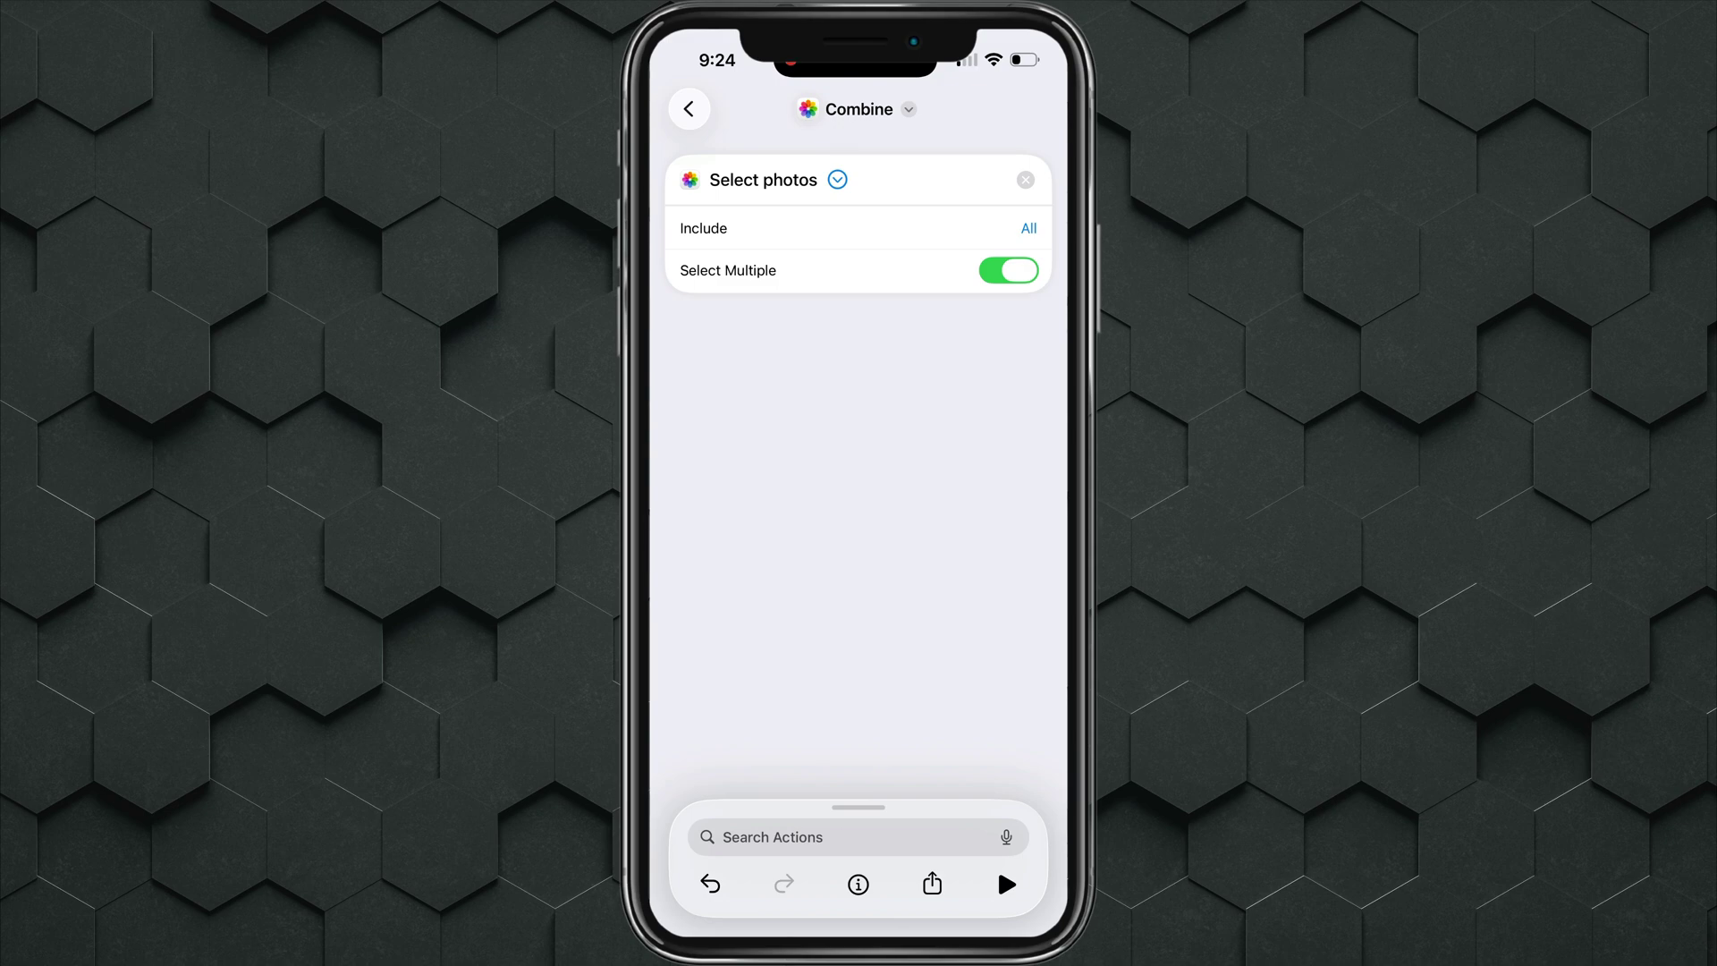
pyautogui.click(838, 179)
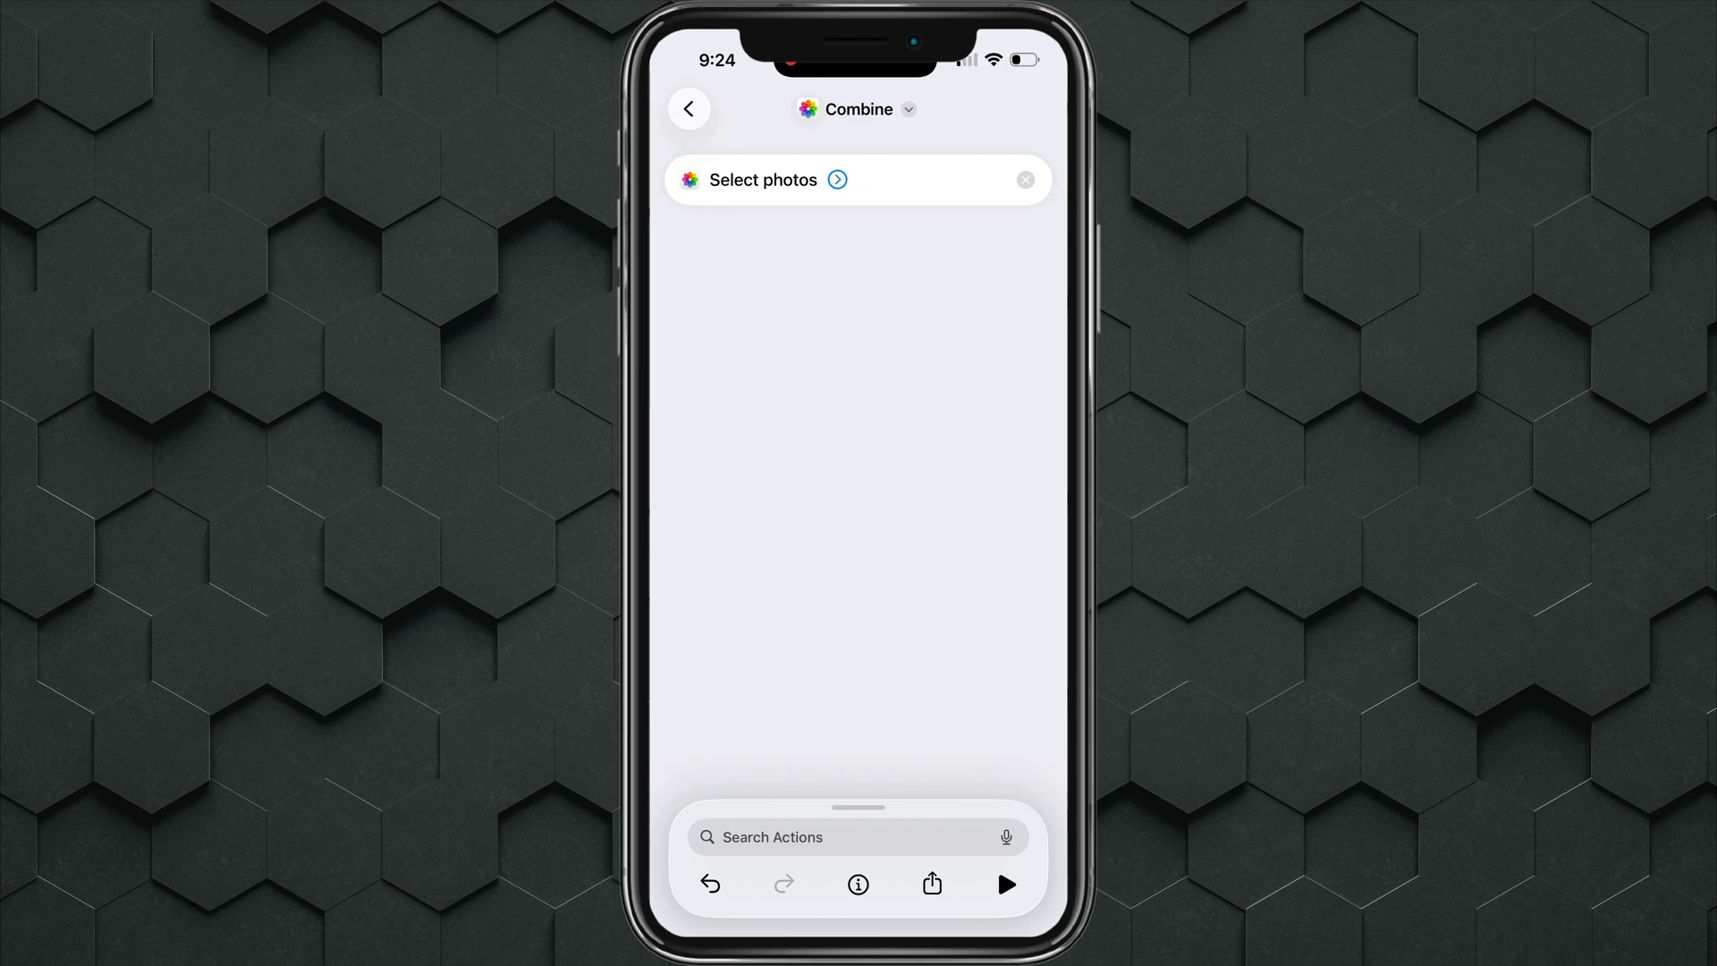
# Step: Add a Combine Images action set to arrange the photos 'In a Grid'
pyautogui.click(772, 836)
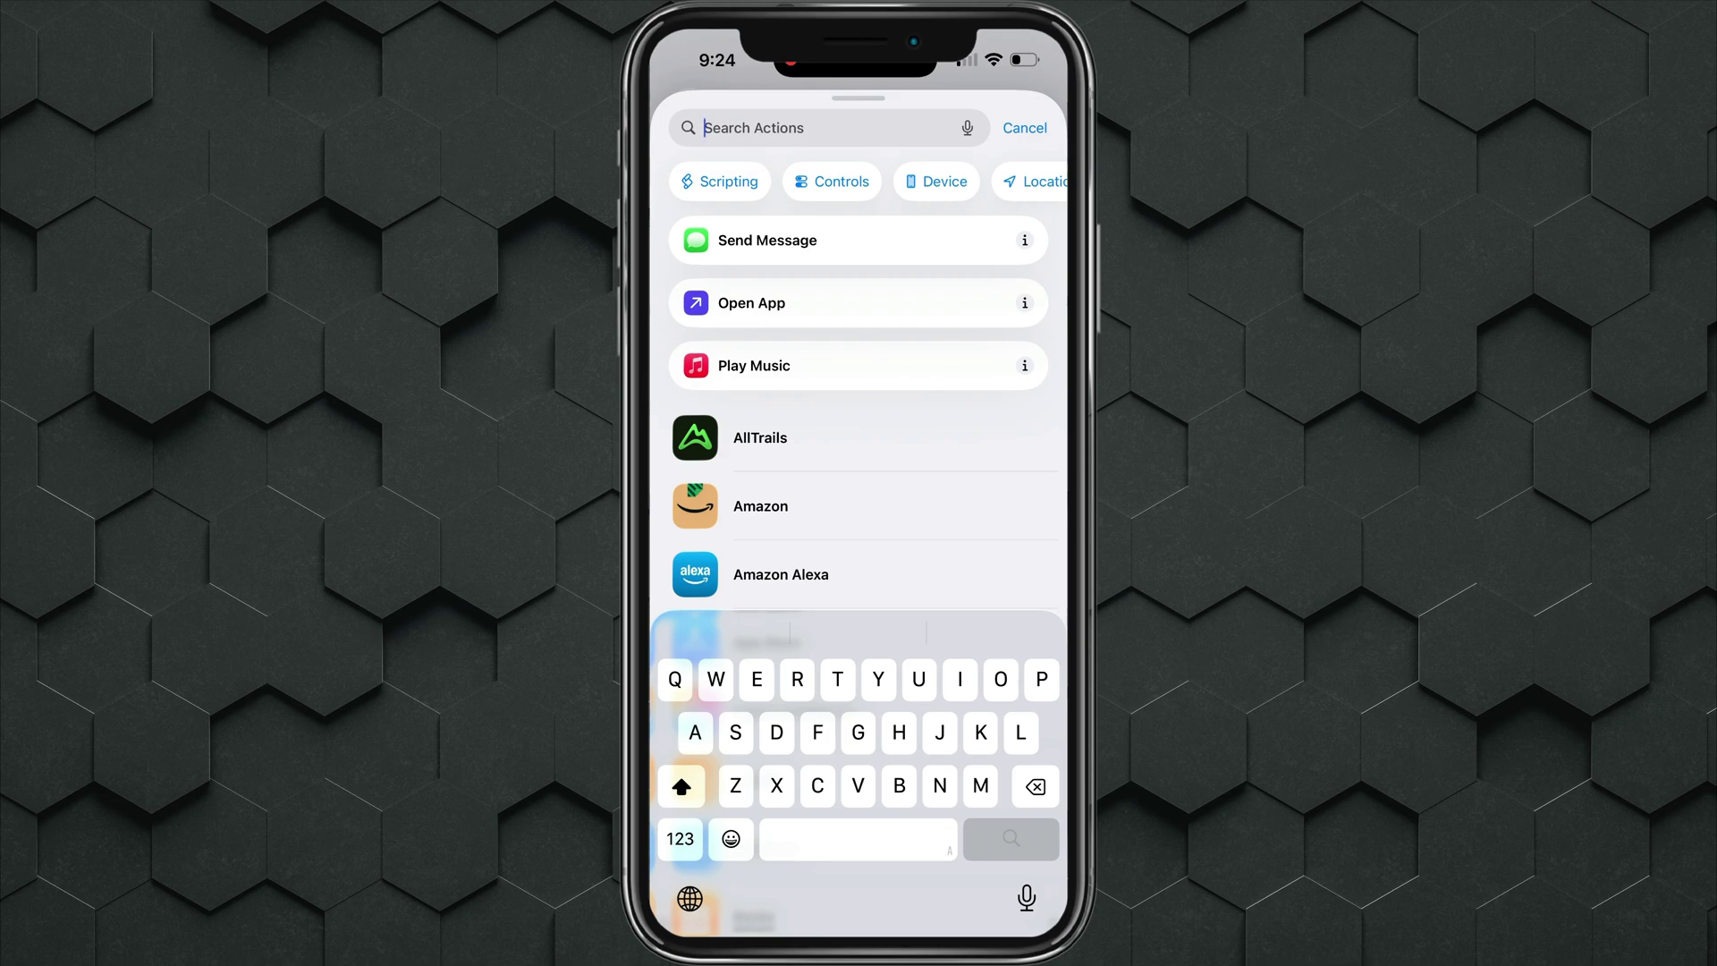
pyautogui.write('com')
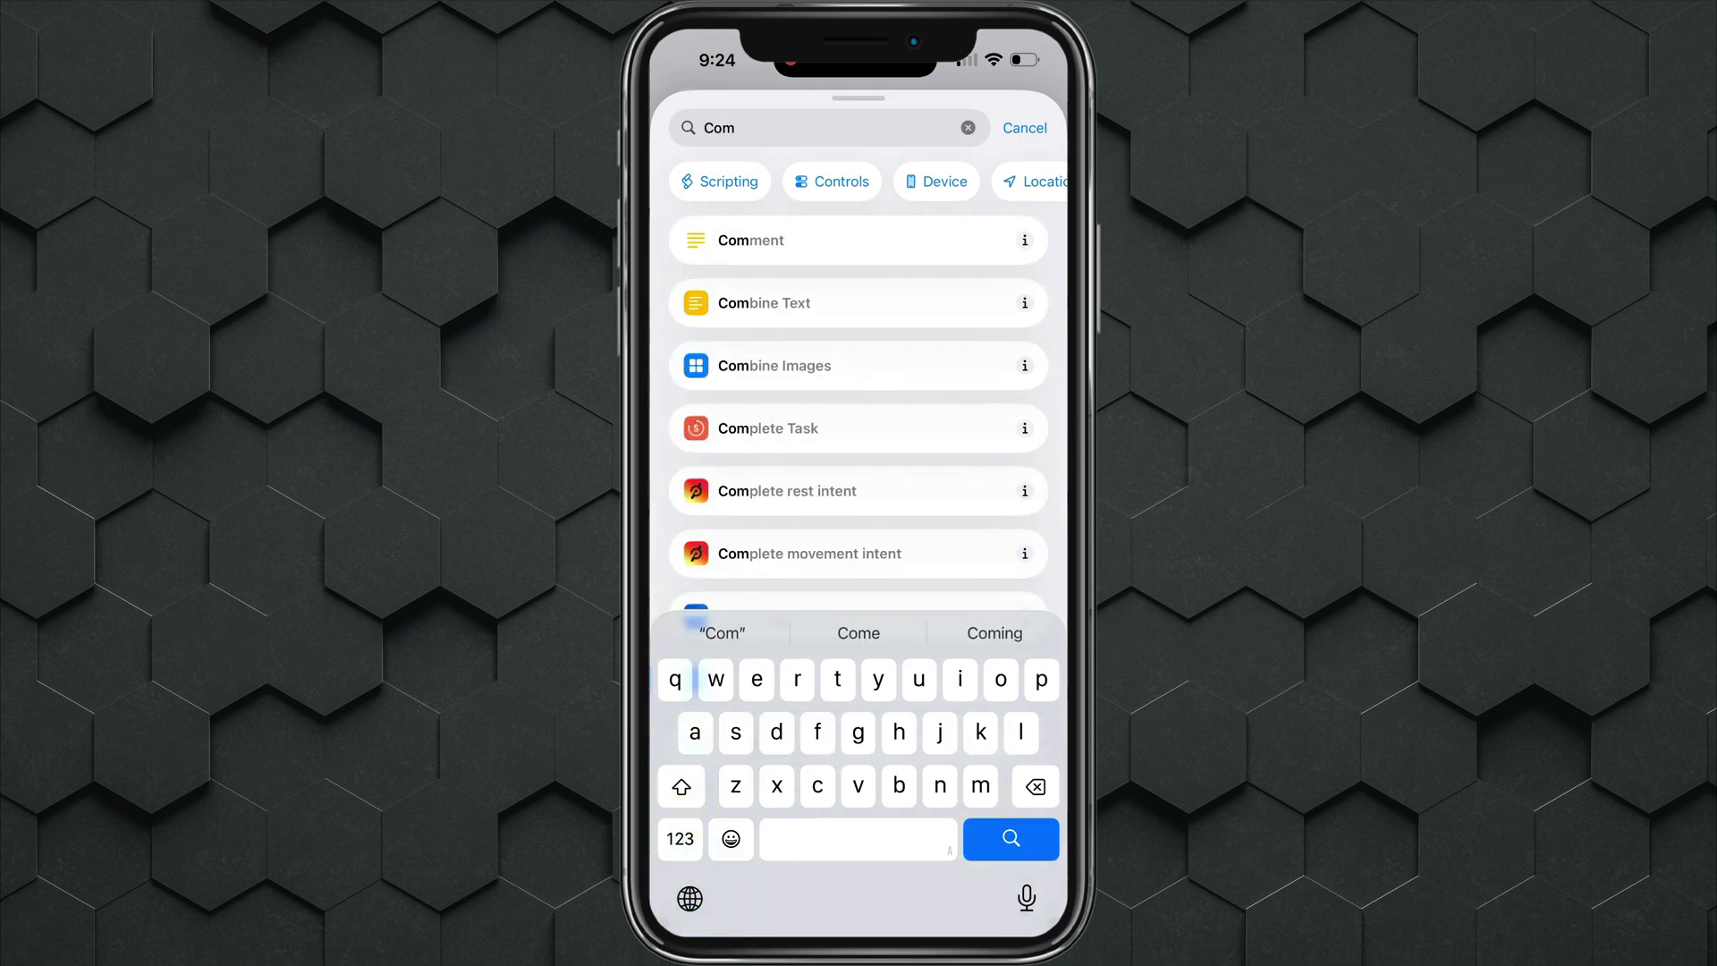
pyautogui.write('bine')
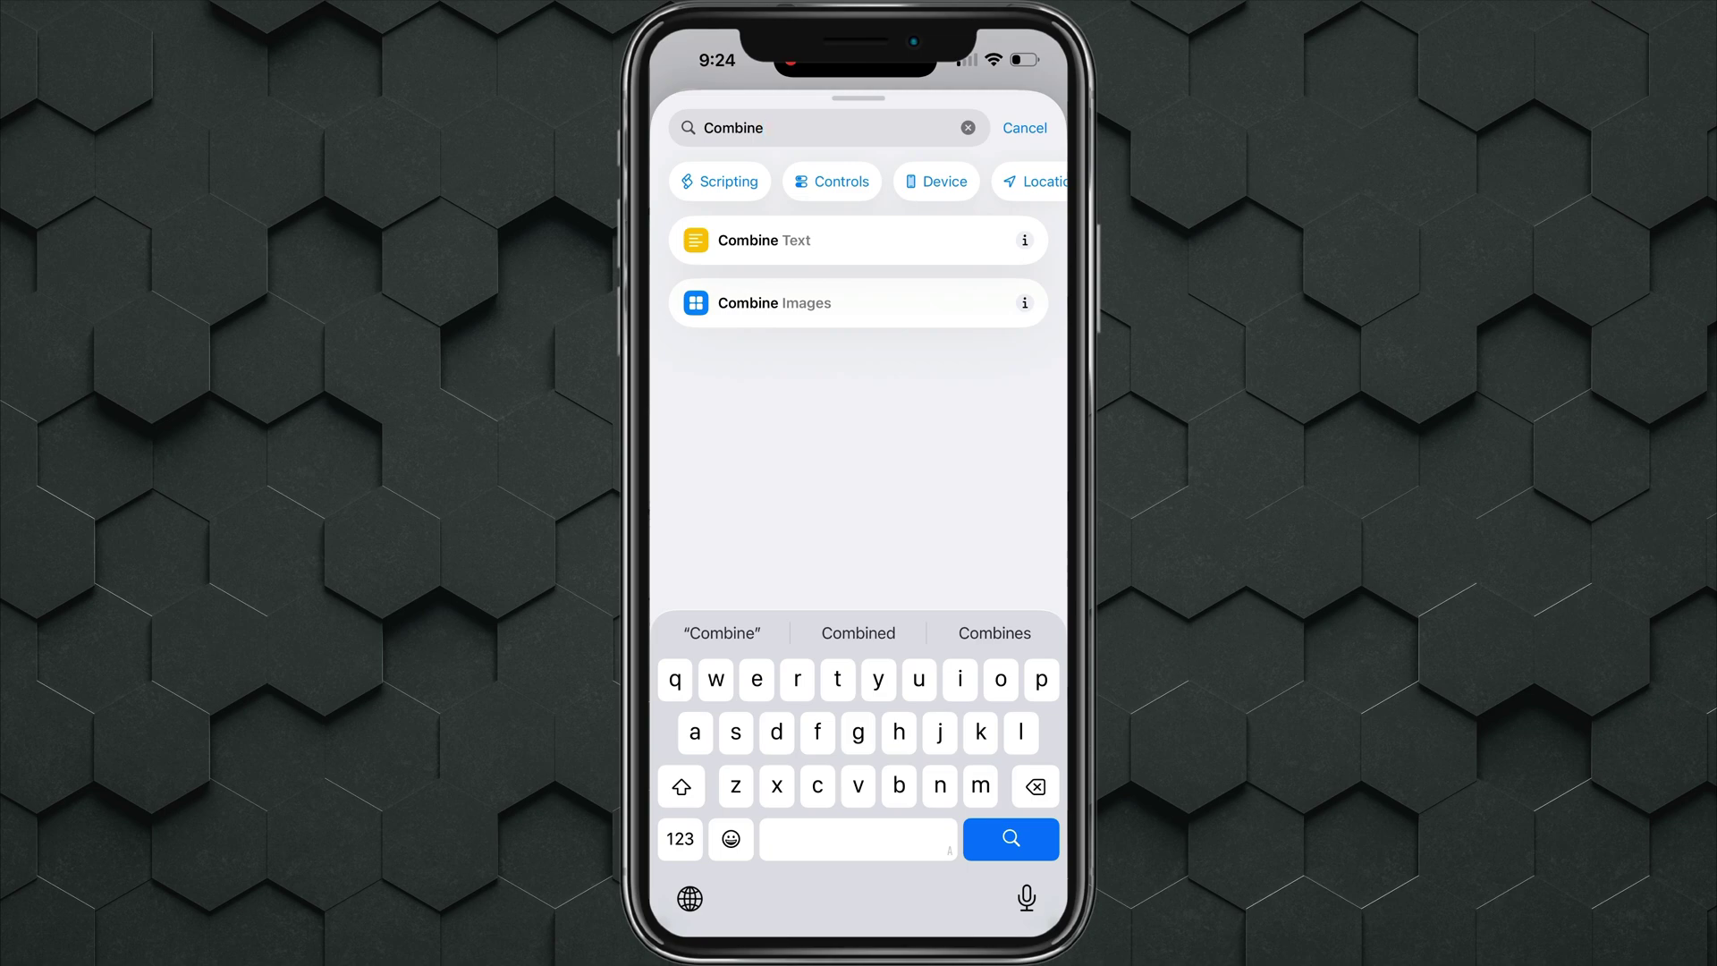
pyautogui.click(772, 301)
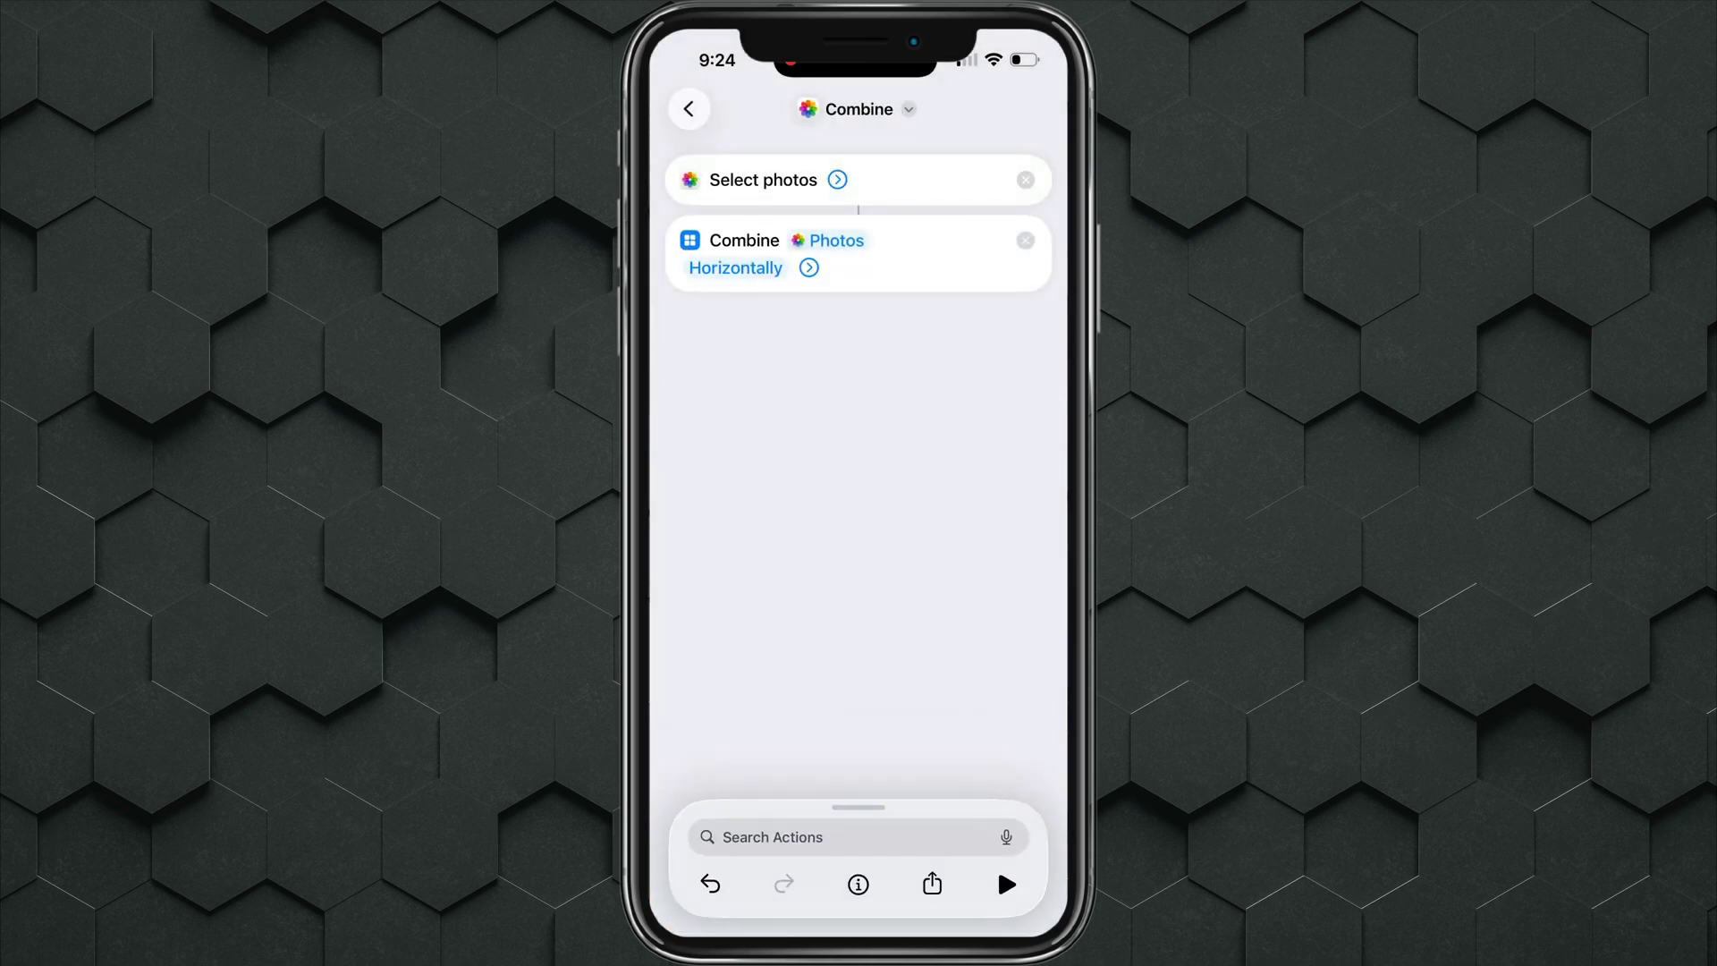
pyautogui.click(809, 268)
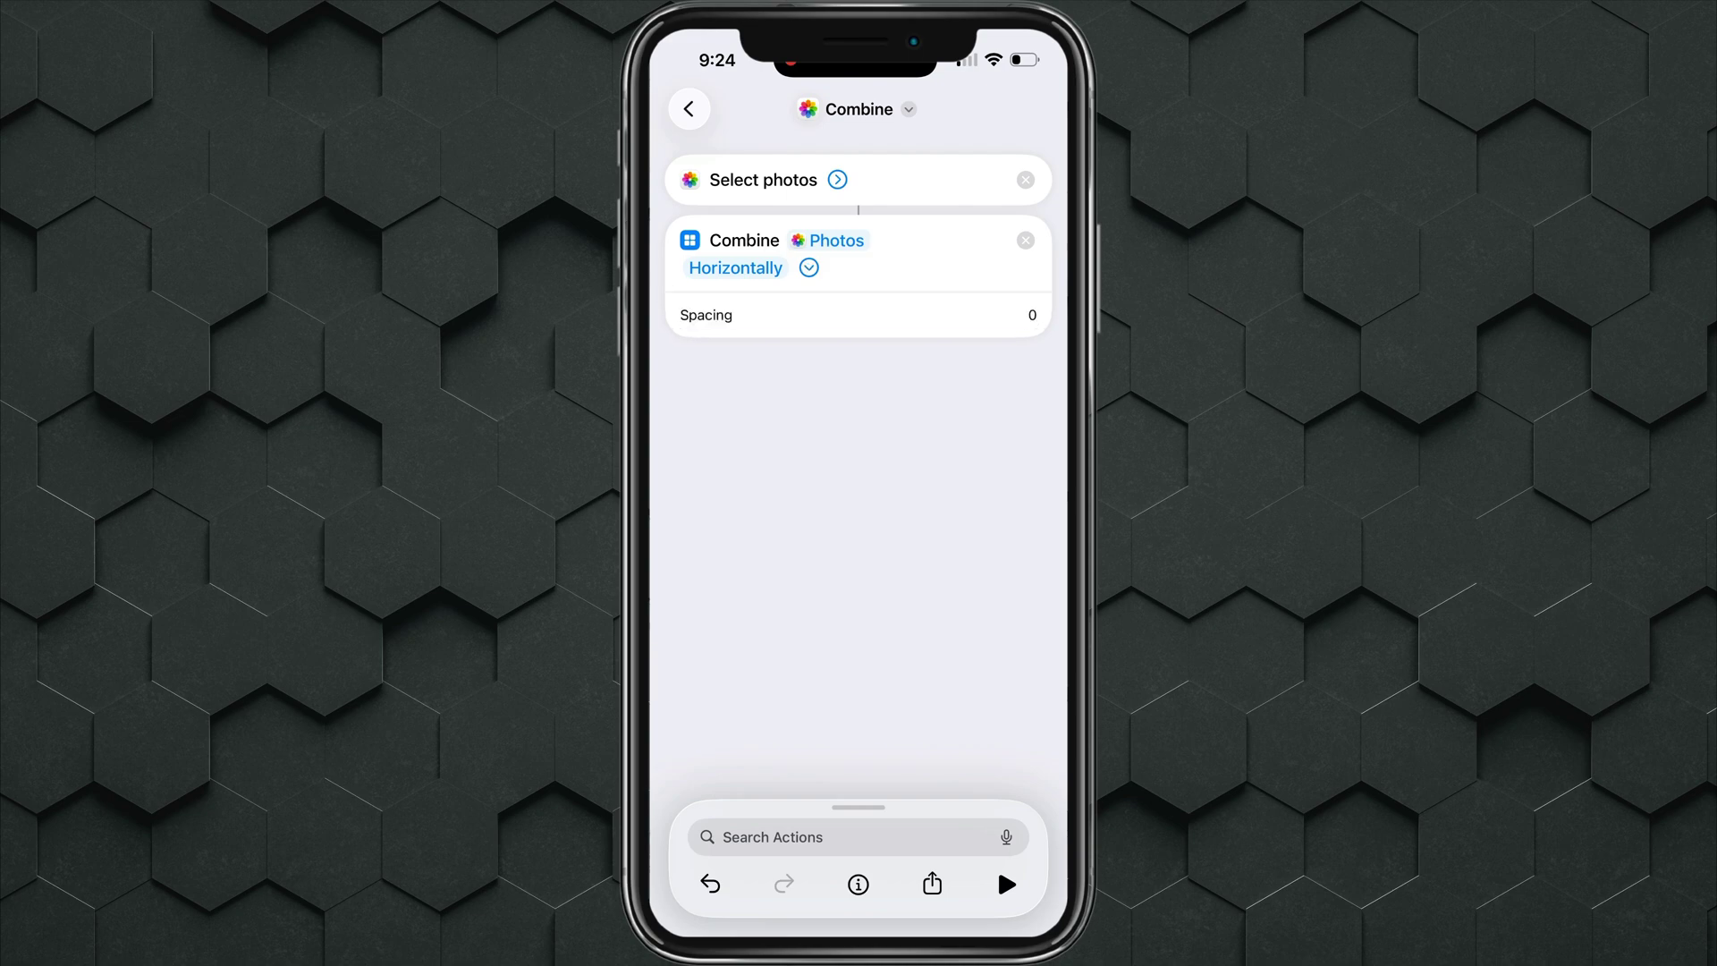
pyautogui.click(735, 266)
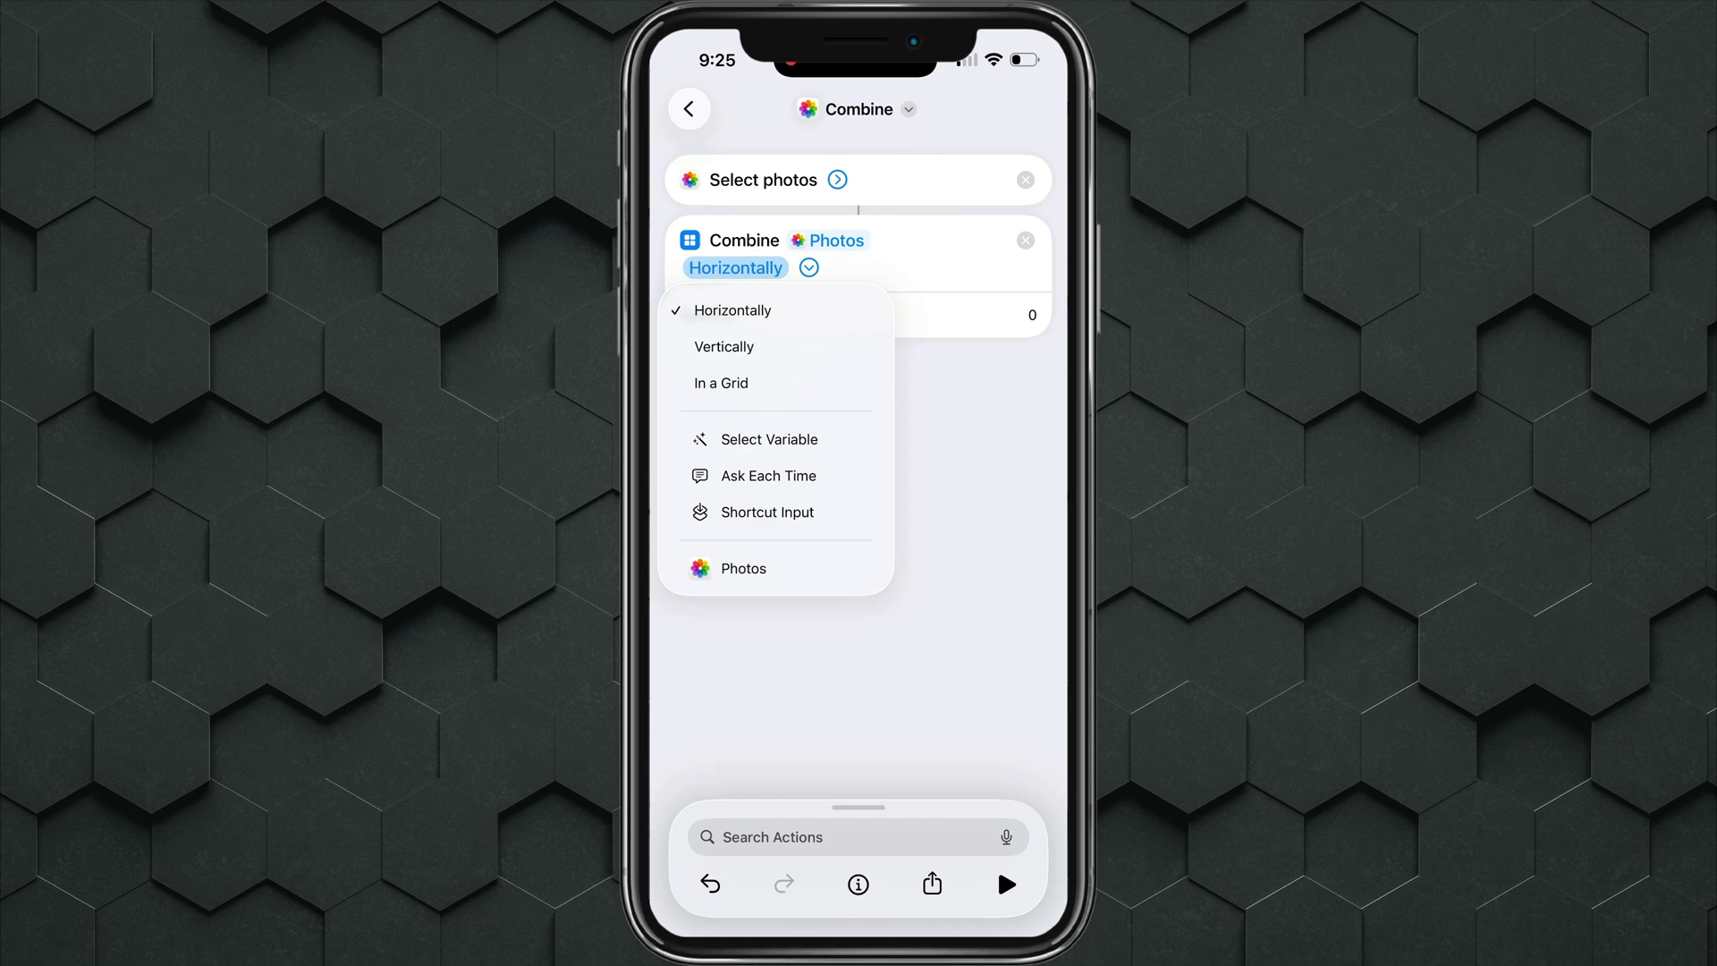
pyautogui.click(721, 382)
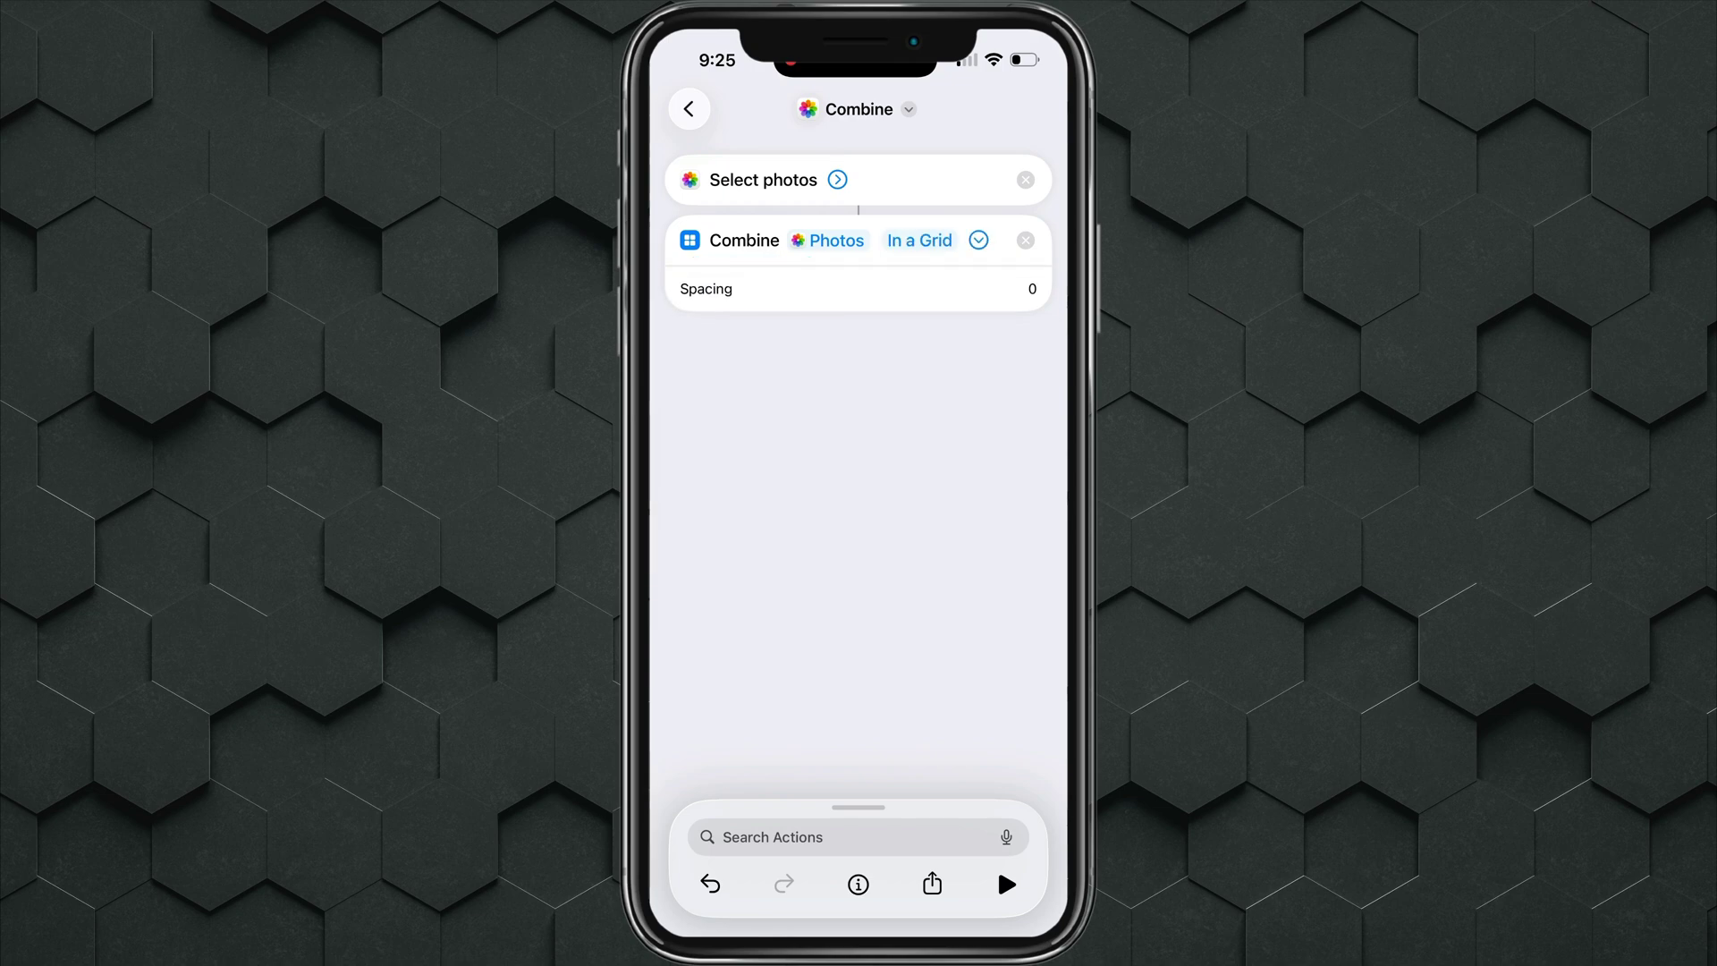
# Step: Add a Save to Photos action after Combine Images
pyautogui.click(774, 836)
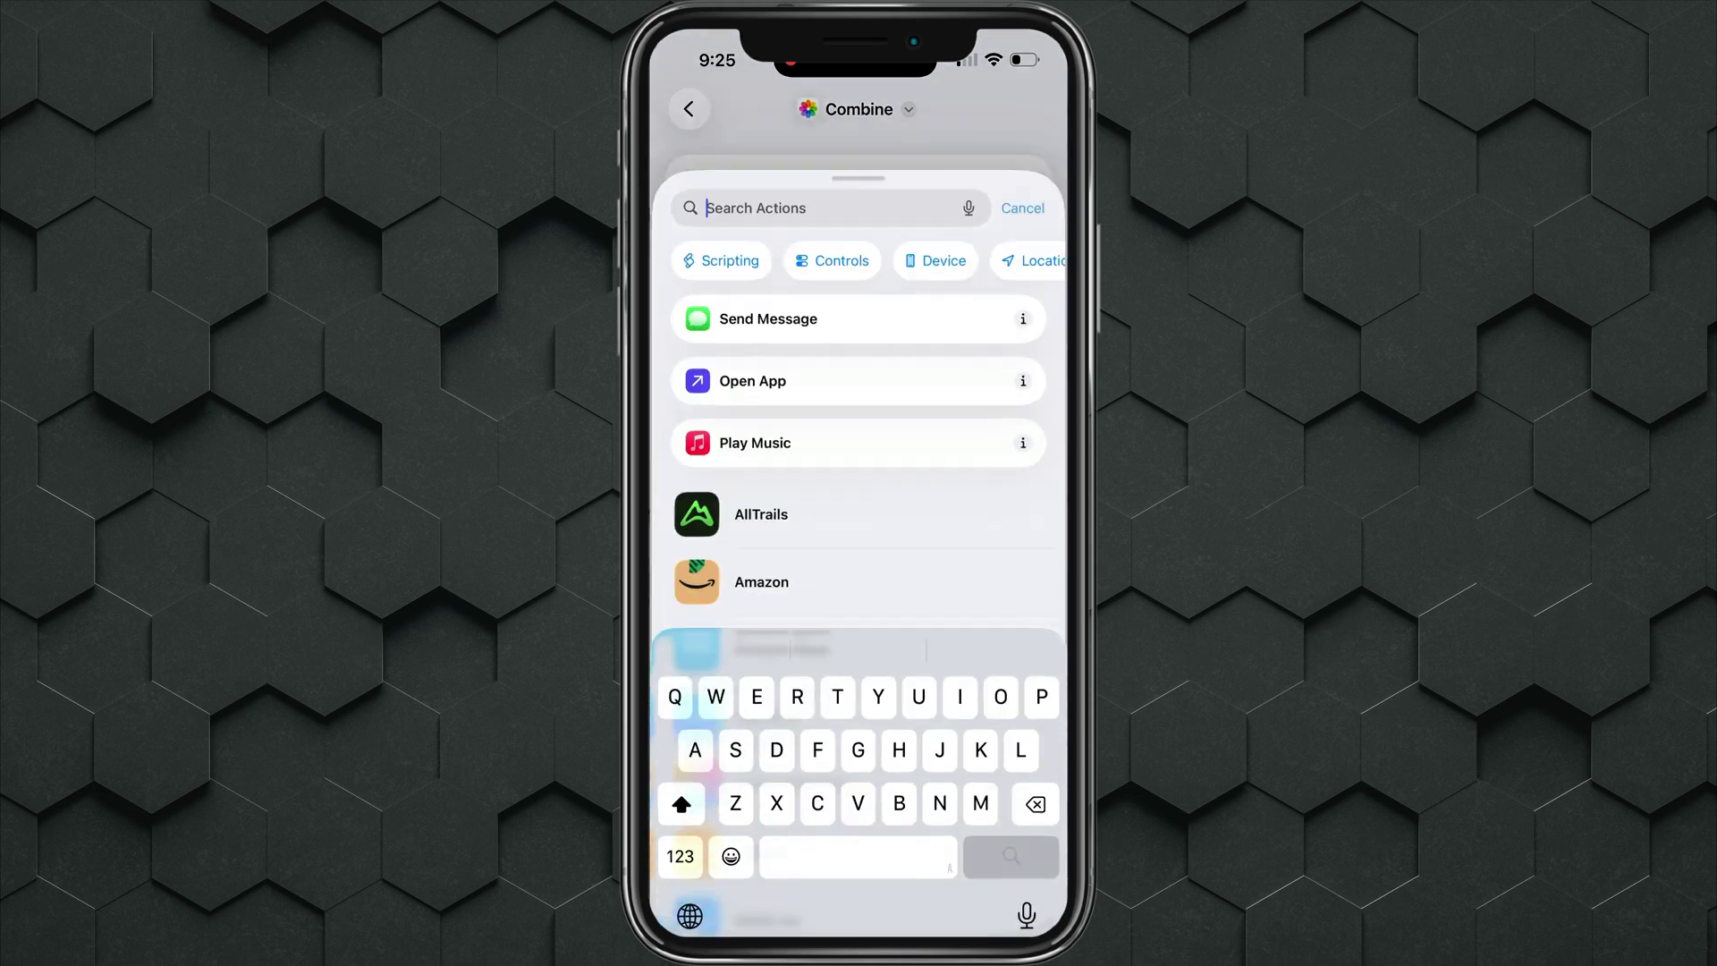
pyautogui.write('Save')
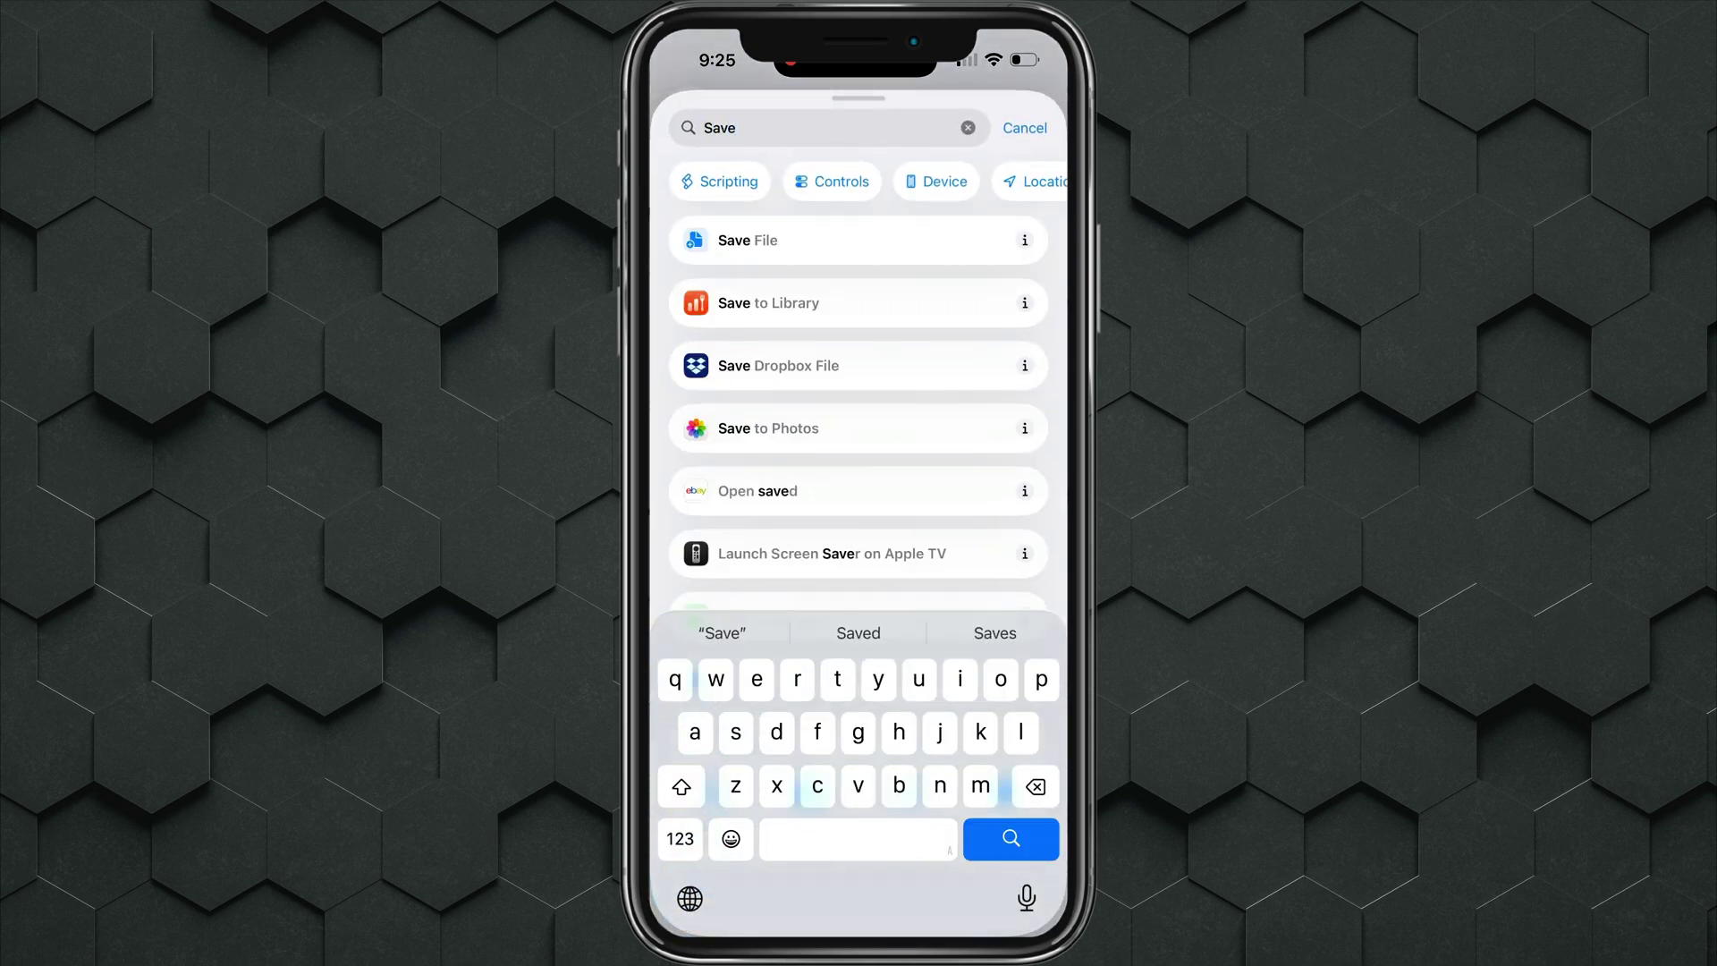
pyautogui.write(' ph')
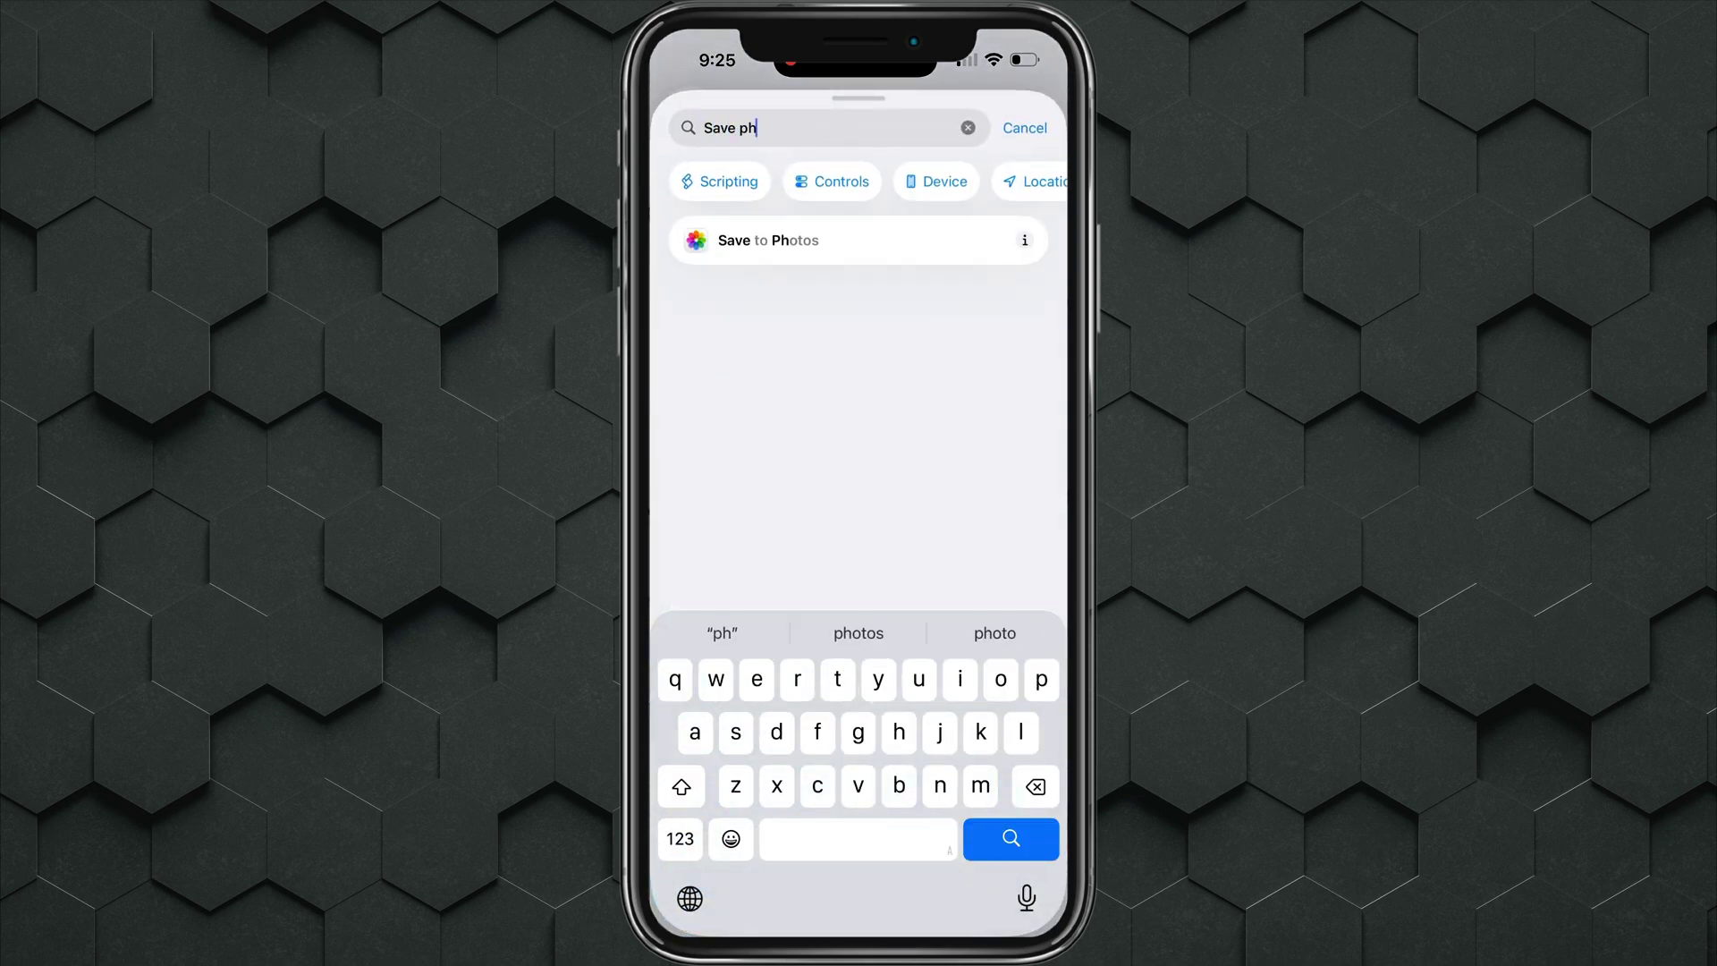
pyautogui.click(768, 239)
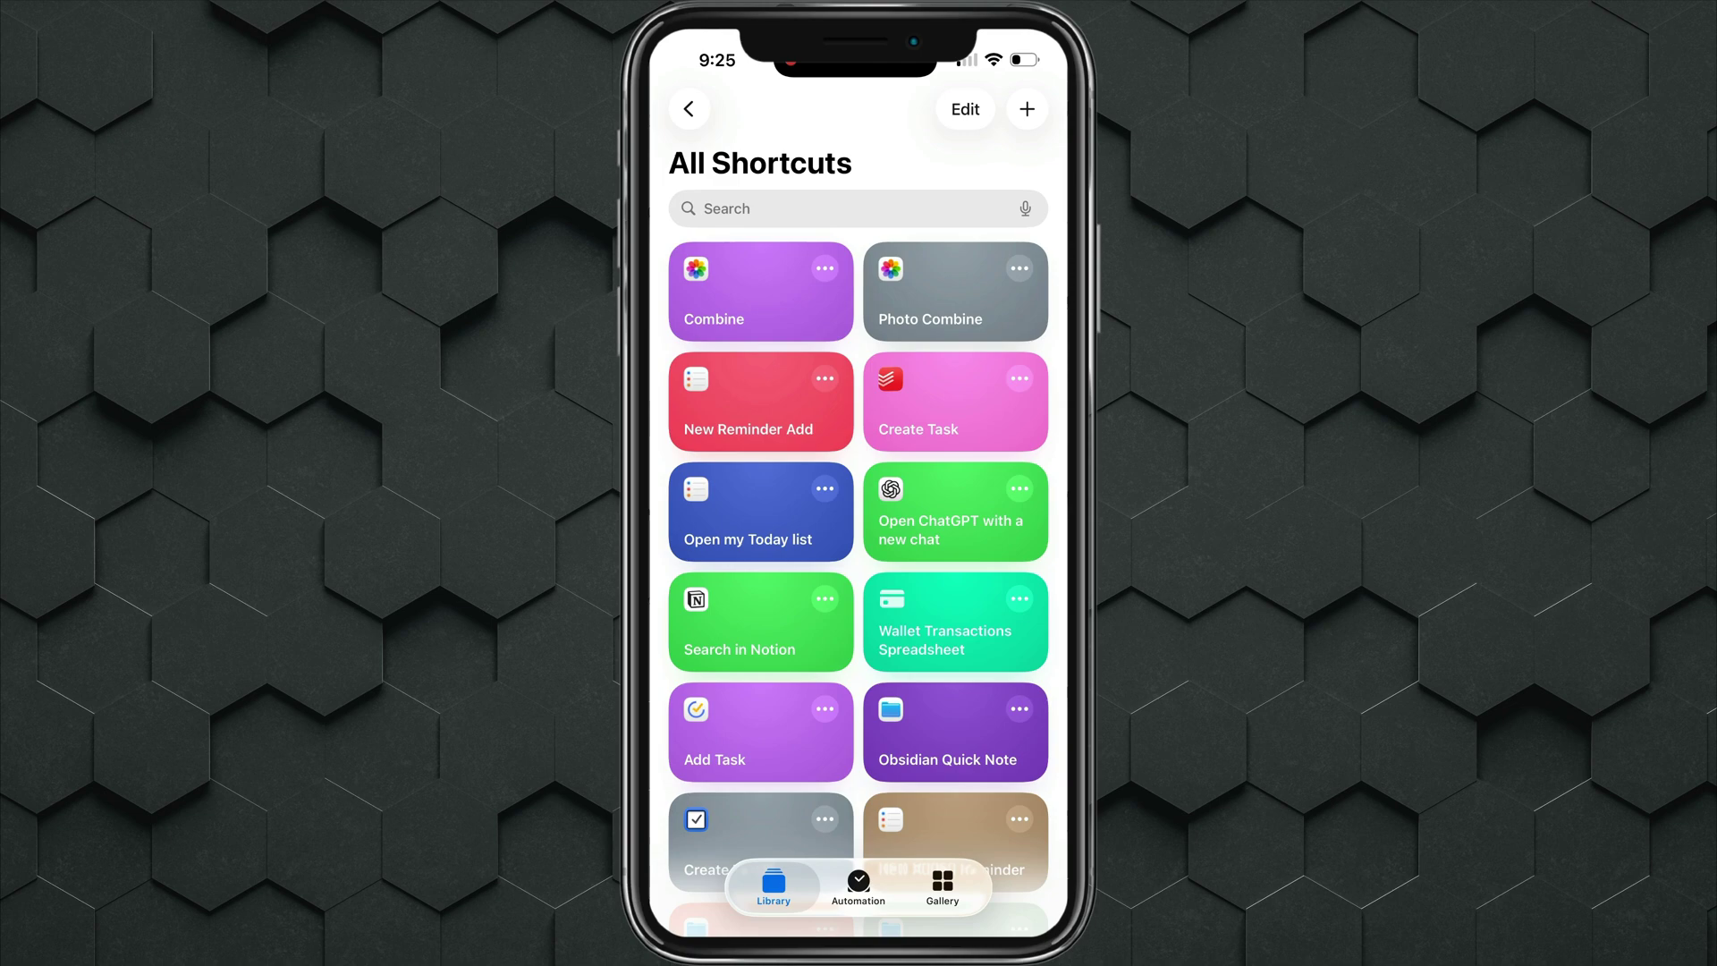
# Step: Run the Combine shortcut and pick four photos in the chooser
pyautogui.click(761, 291)
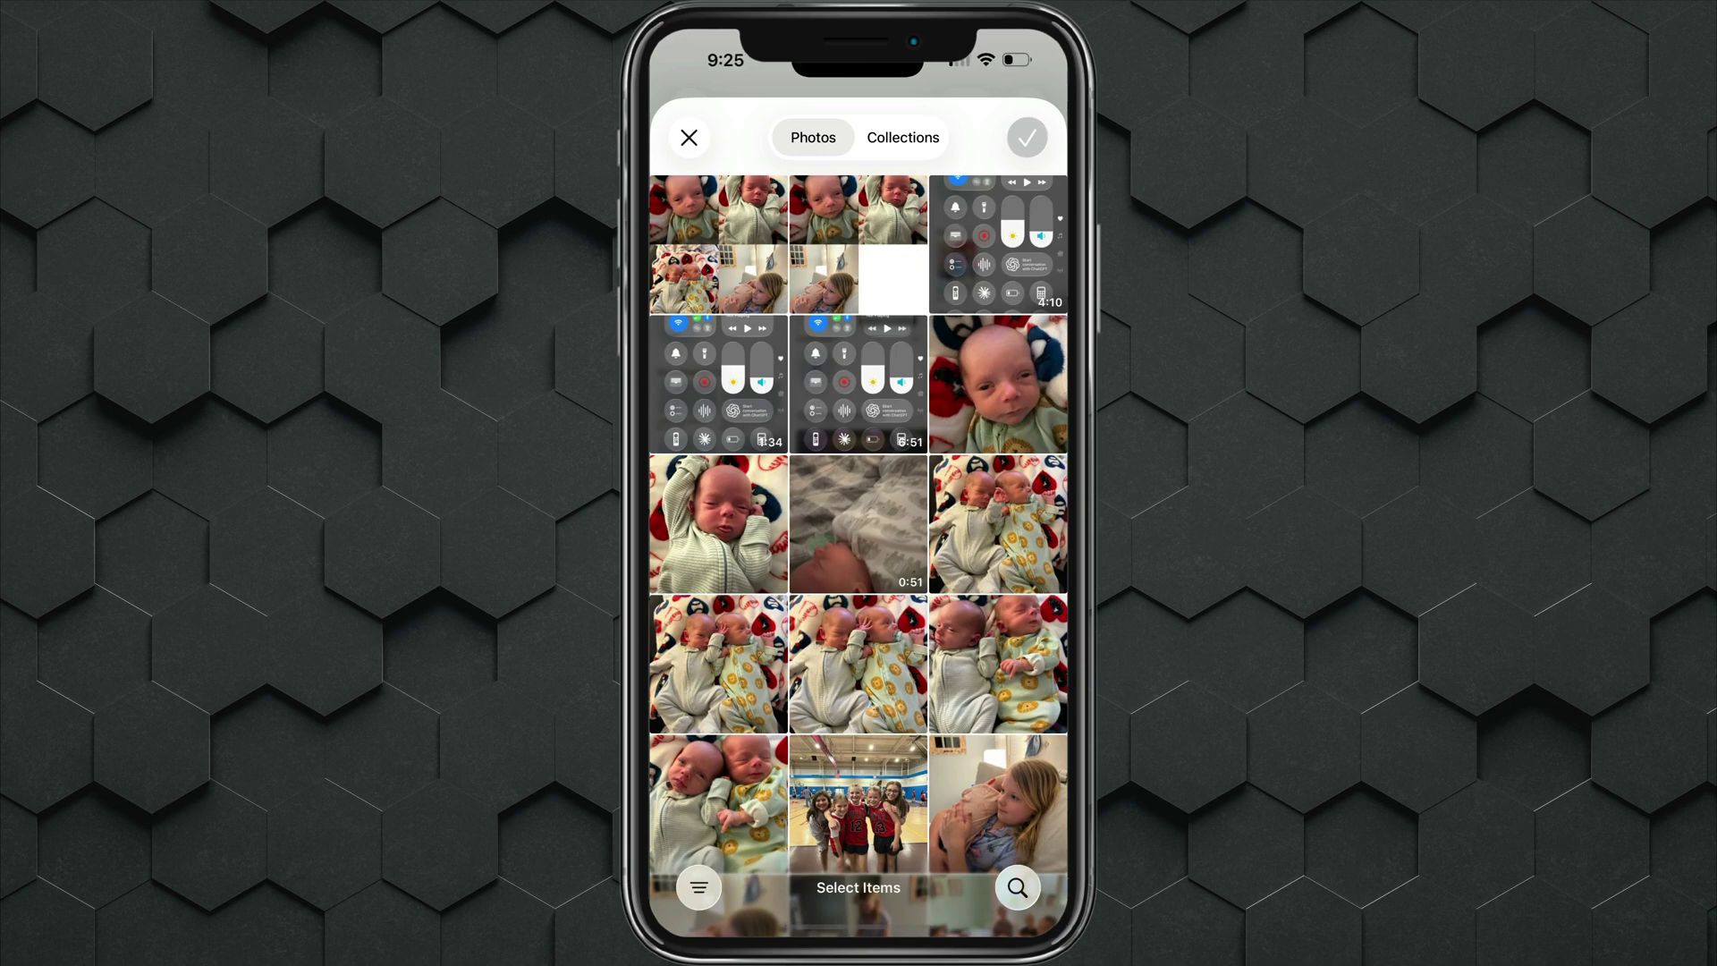
pyautogui.scroll(-2, 859, 536)
pyautogui.click(856, 708)
pyautogui.click(719, 709)
pyautogui.click(998, 568)
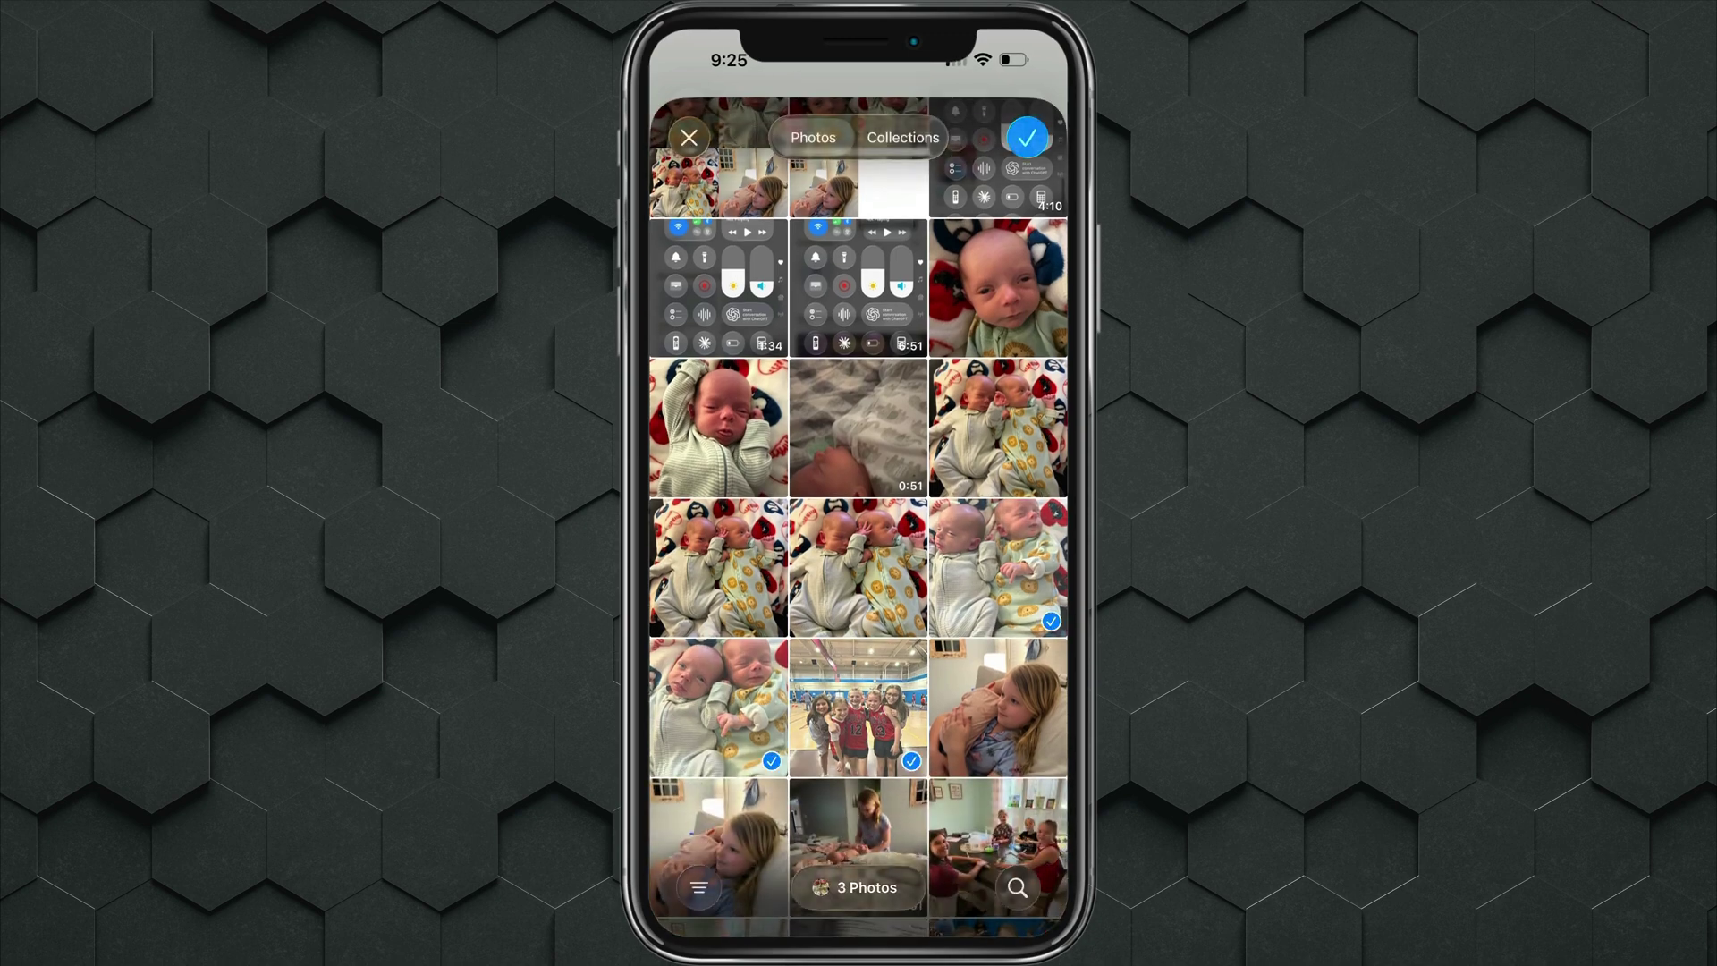
pyautogui.click(859, 570)
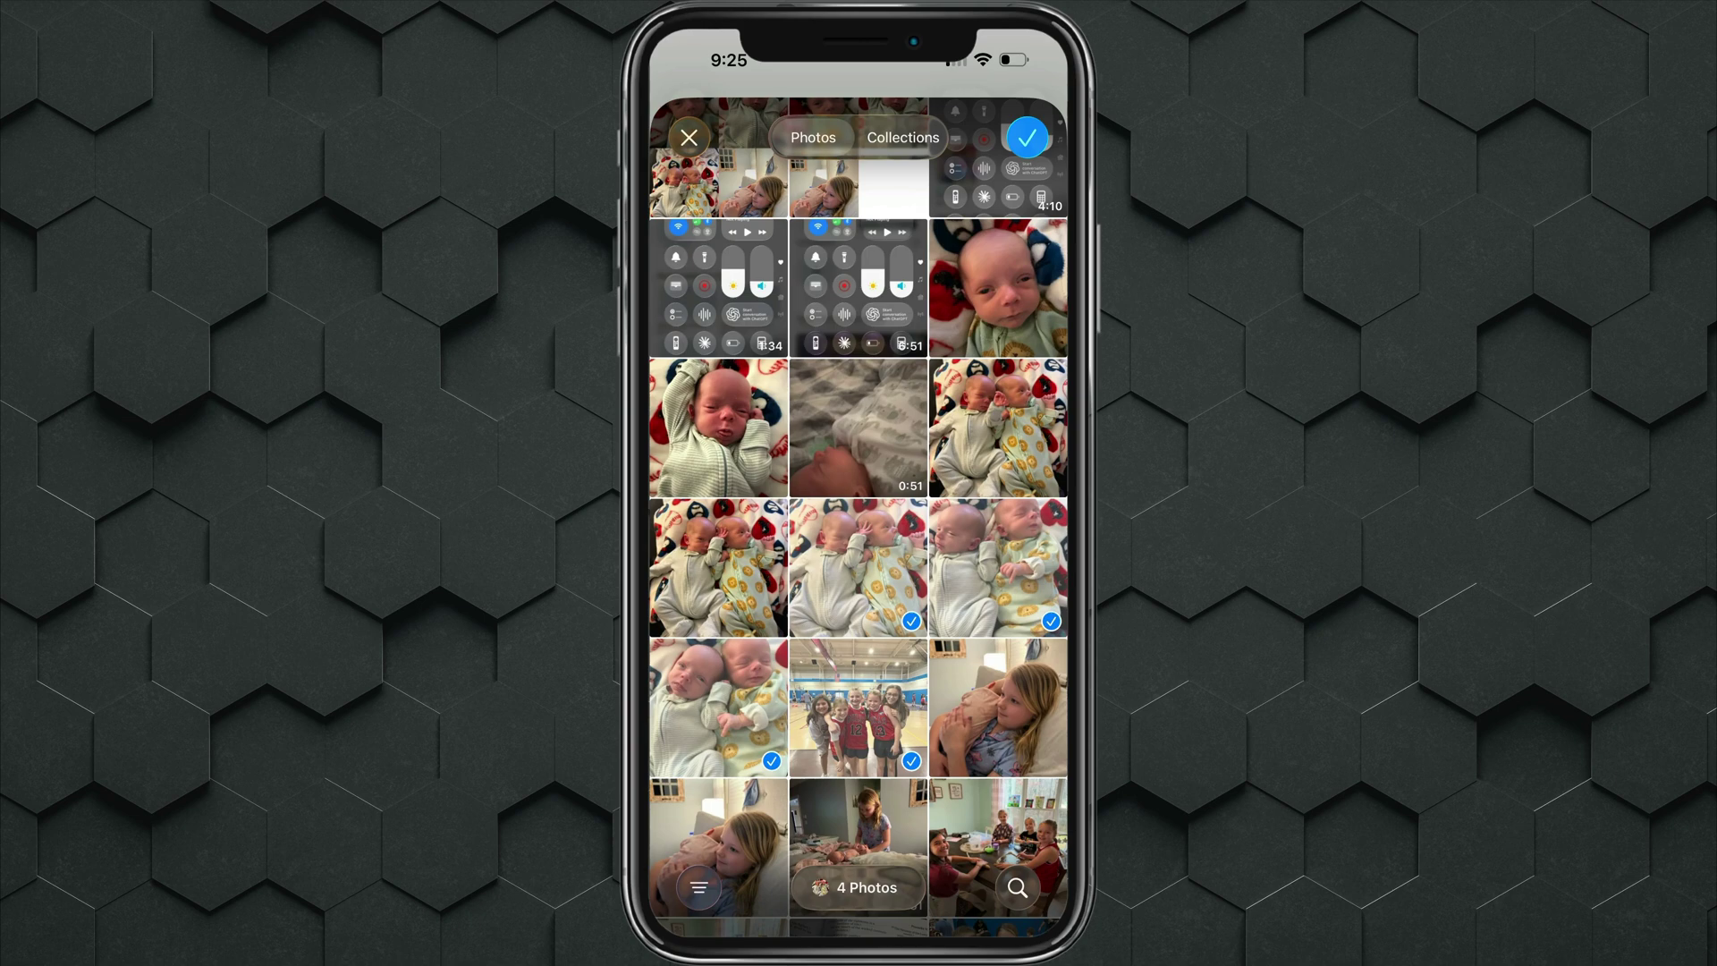
# Step: Confirm the four selected photos in the photo picker
pyautogui.click(1026, 136)
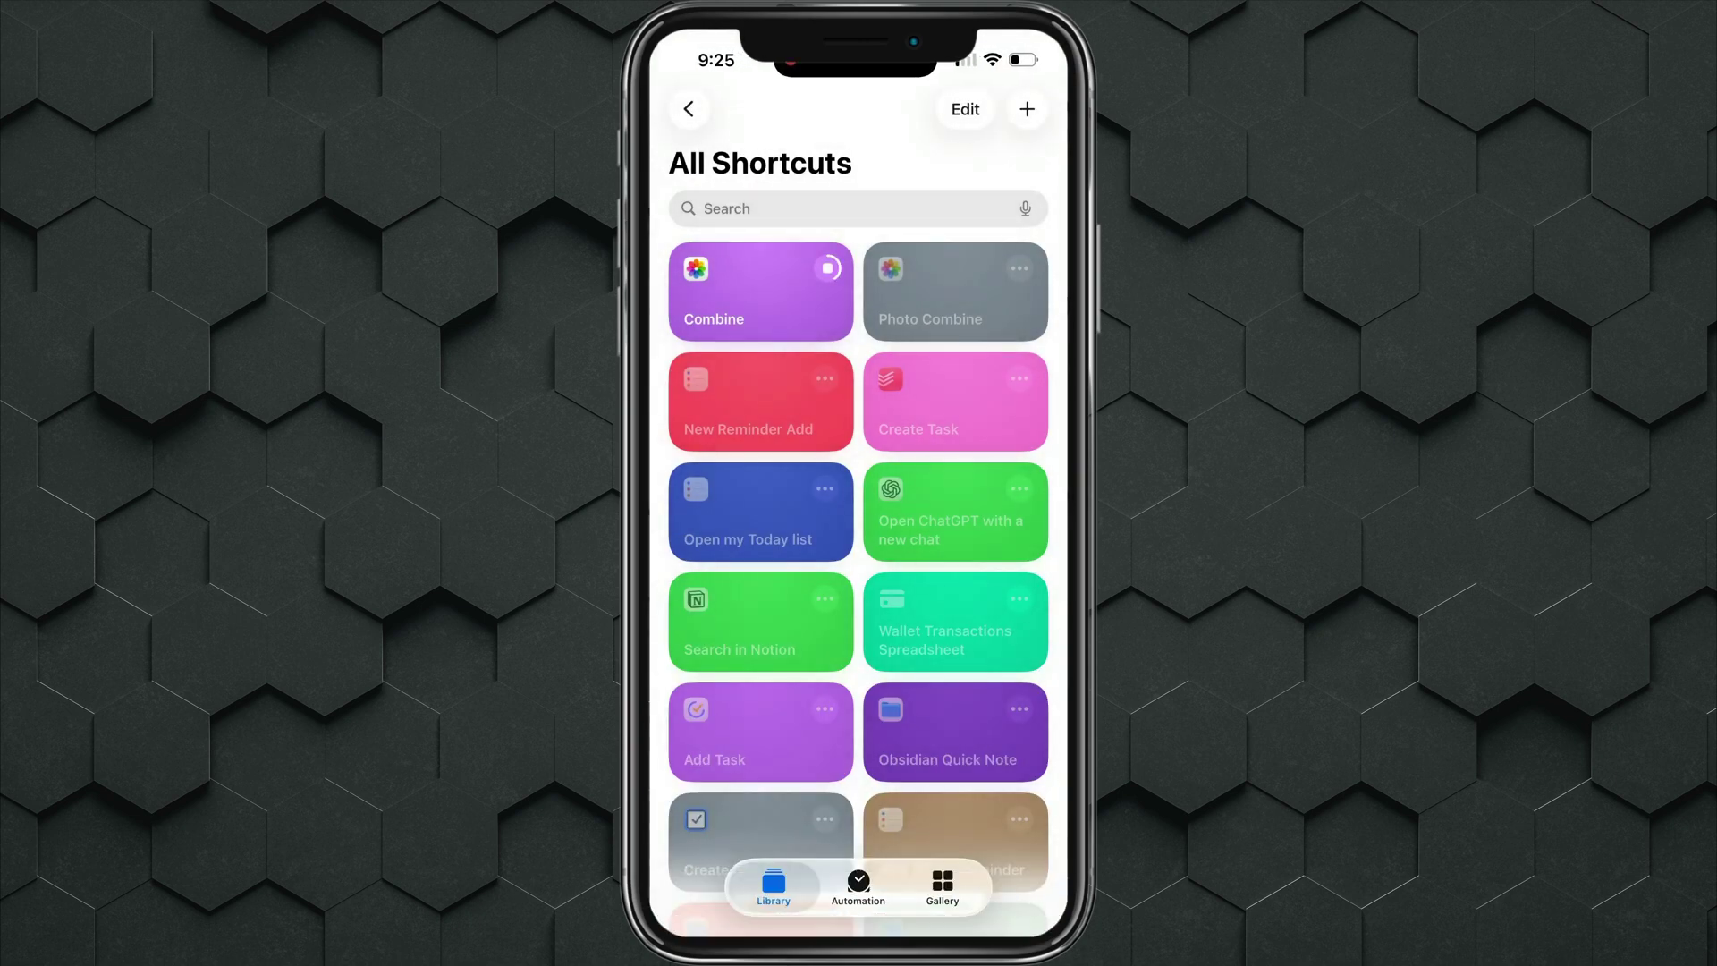